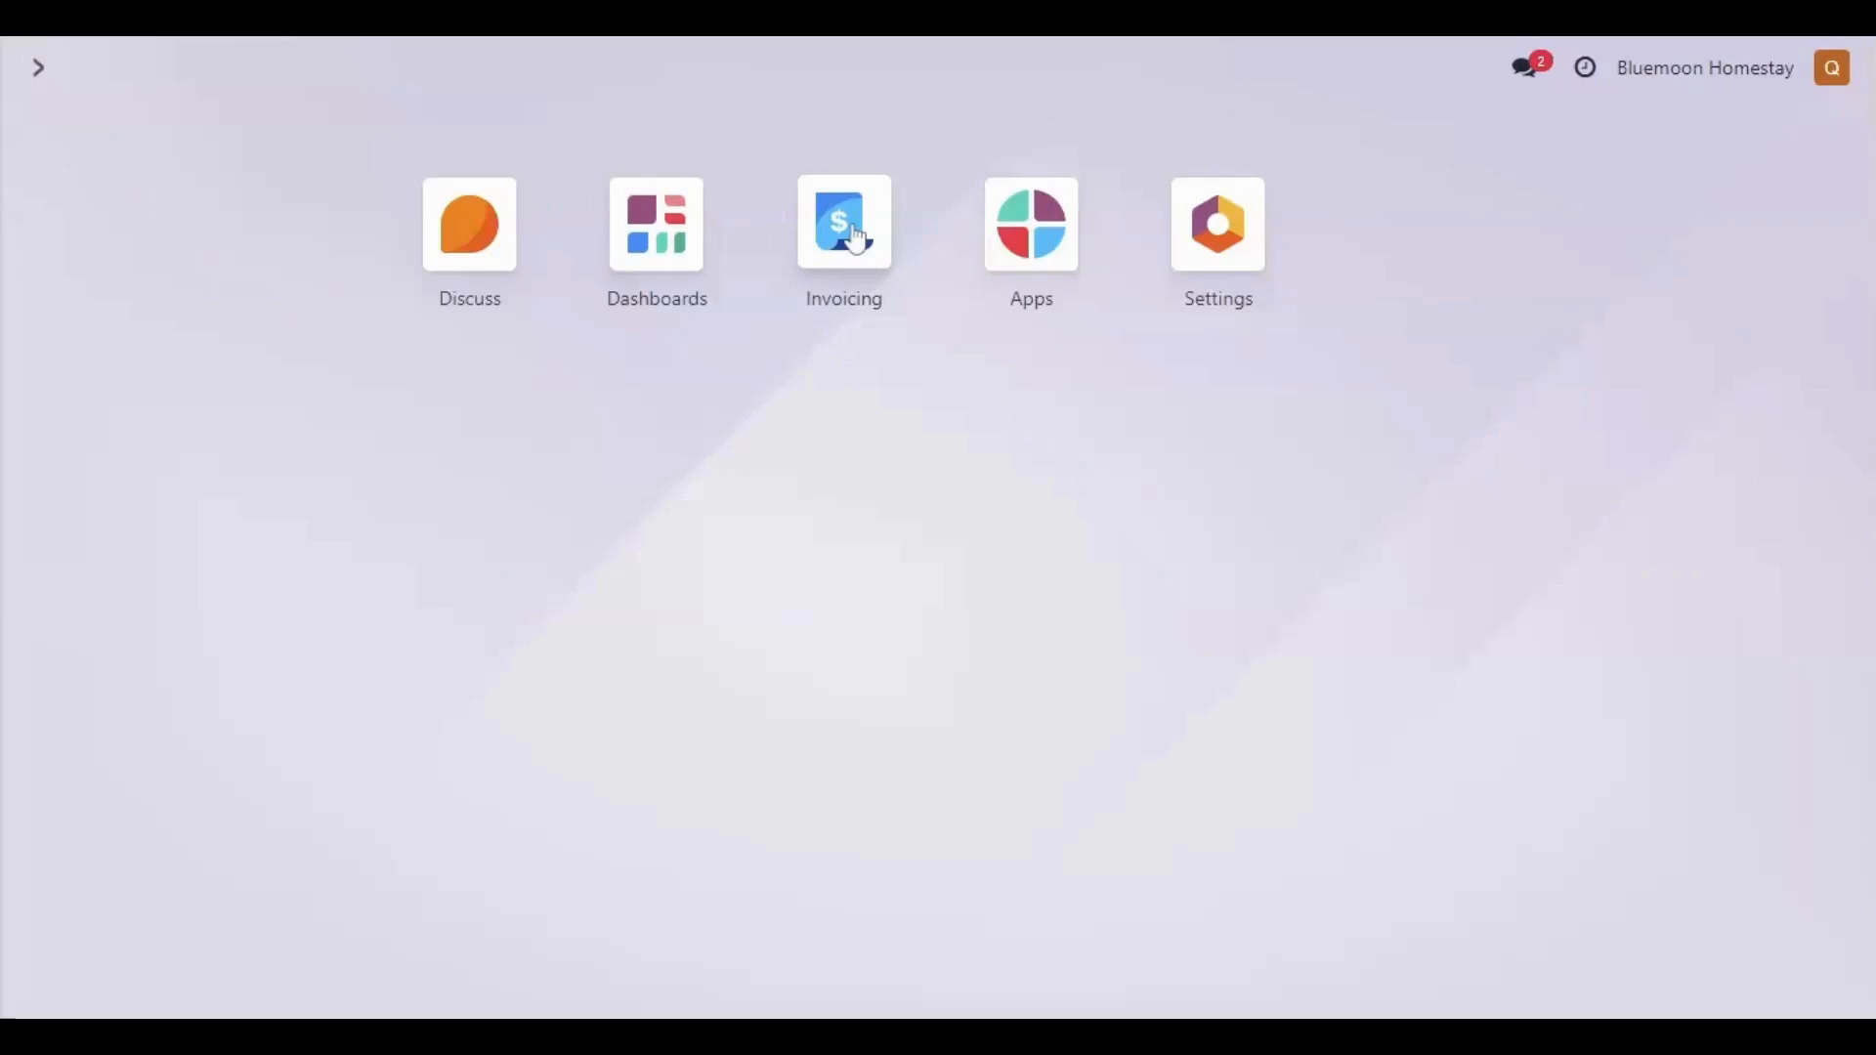
- Create a new customer invoice in Invoicing and fill in the customer's name from the existing contacts
left_click(856, 239)
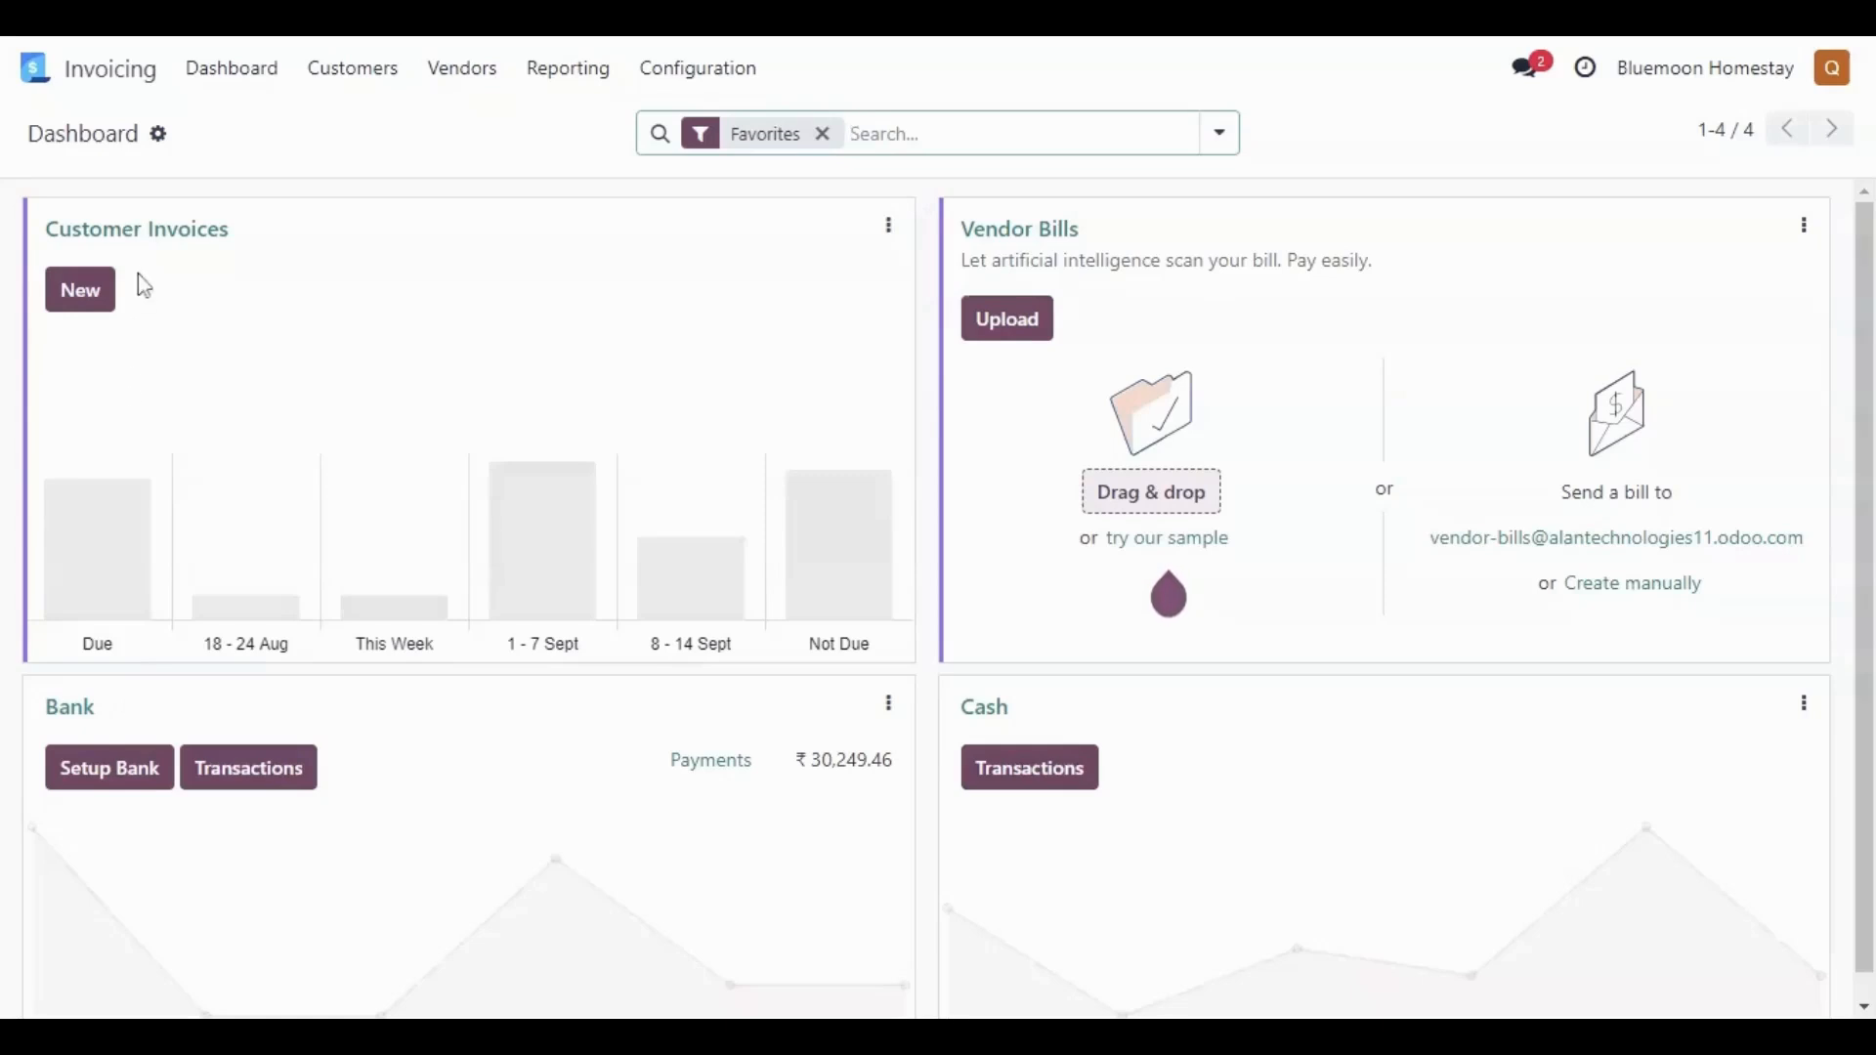
left_click(86, 304)
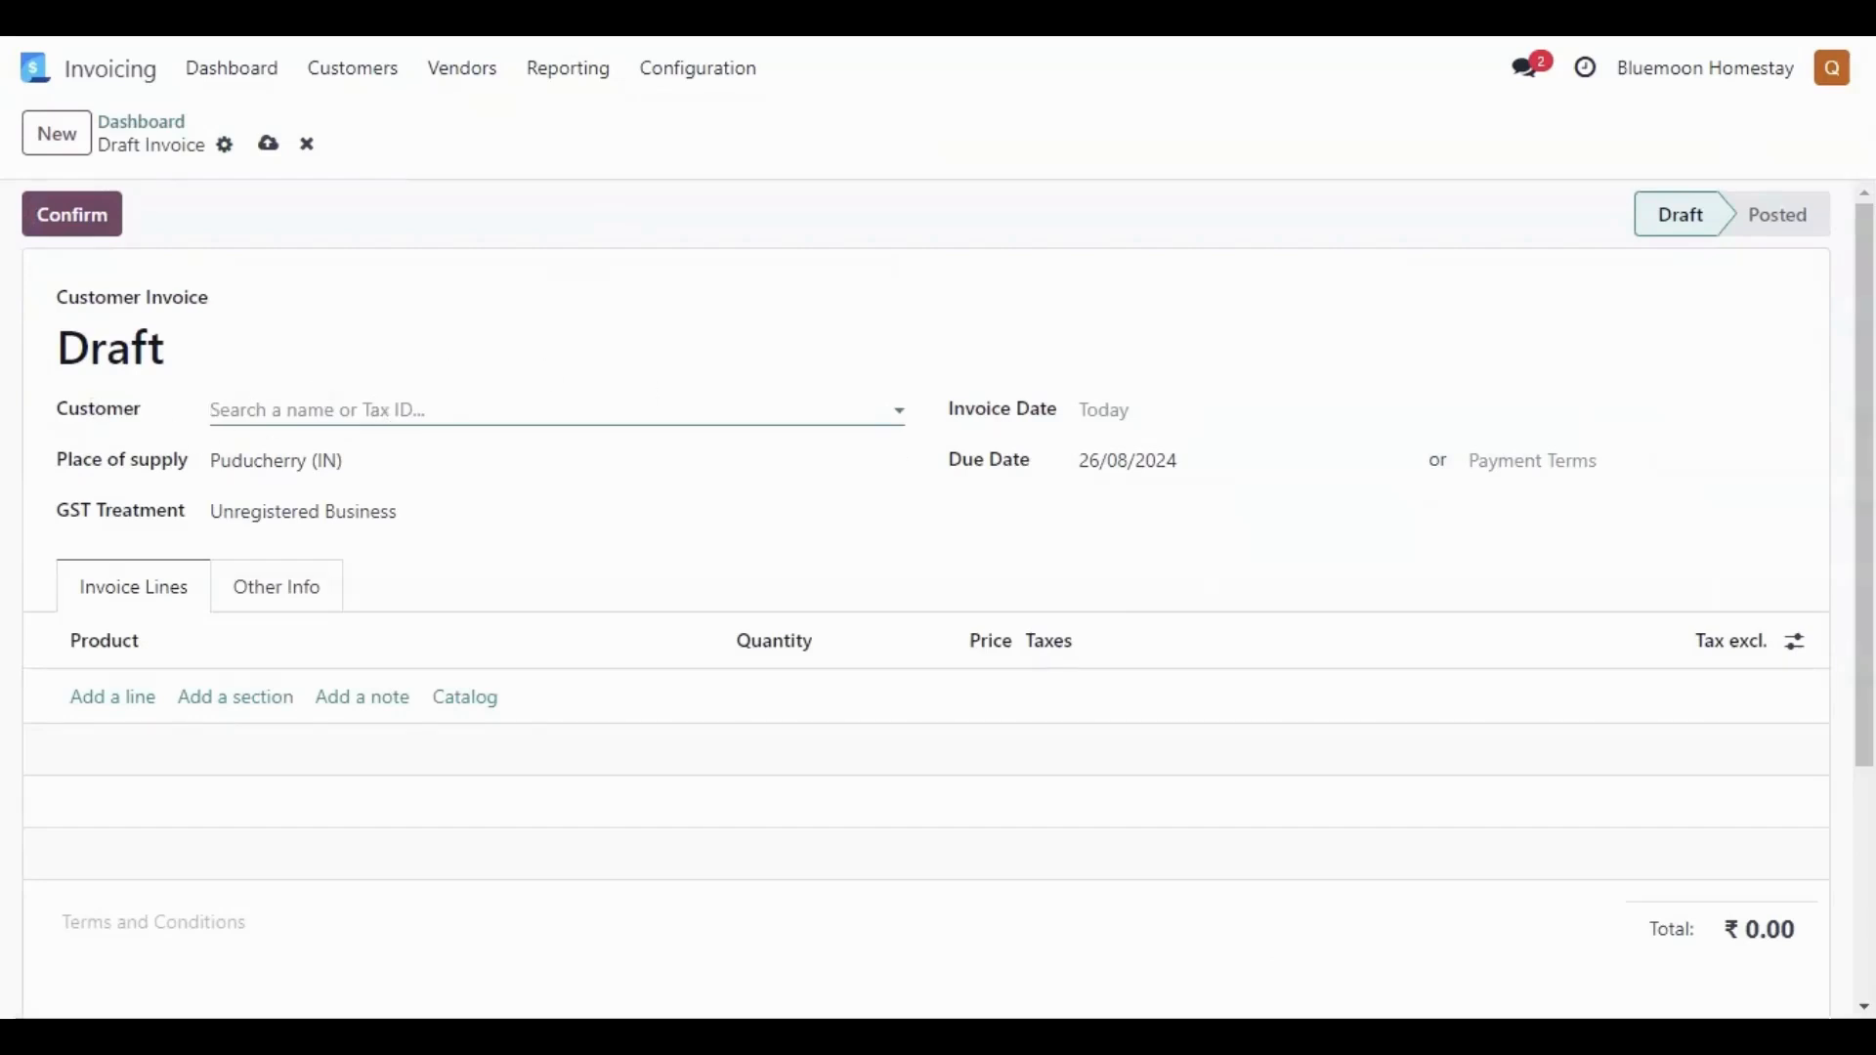
left_click(212, 411)
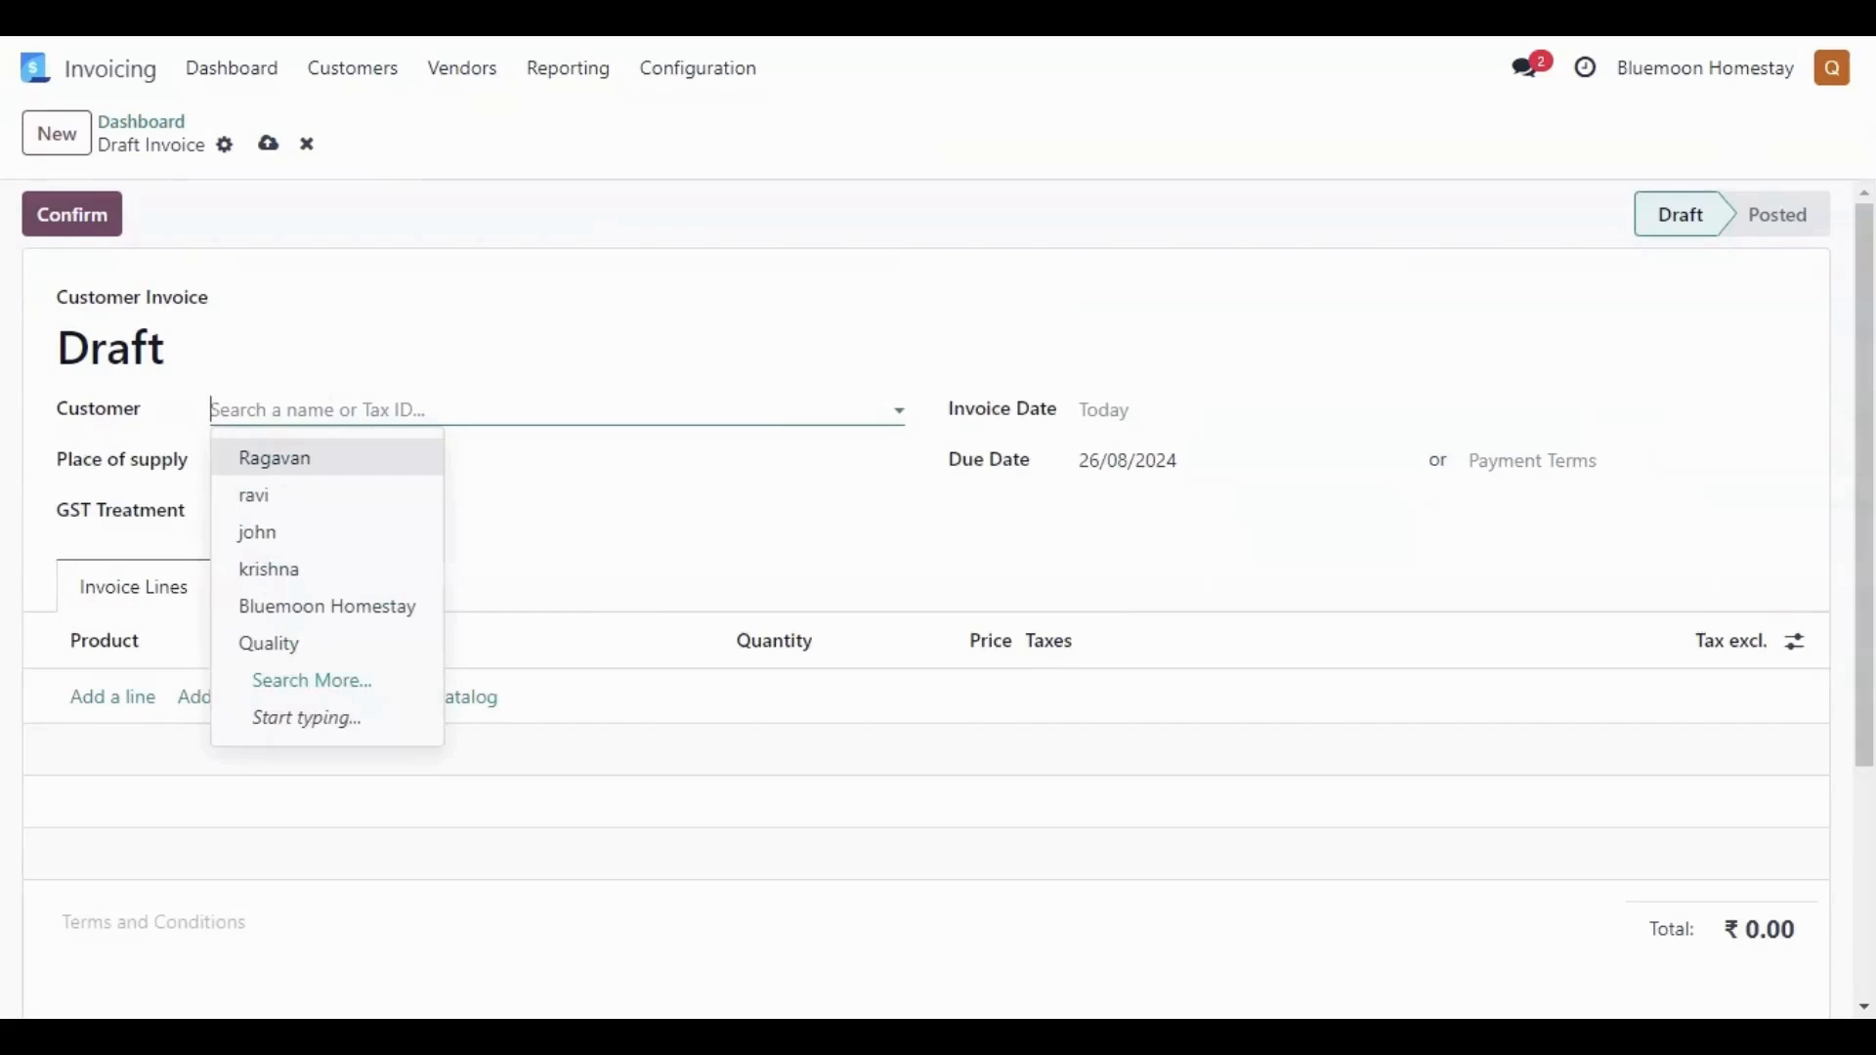
type("ra")
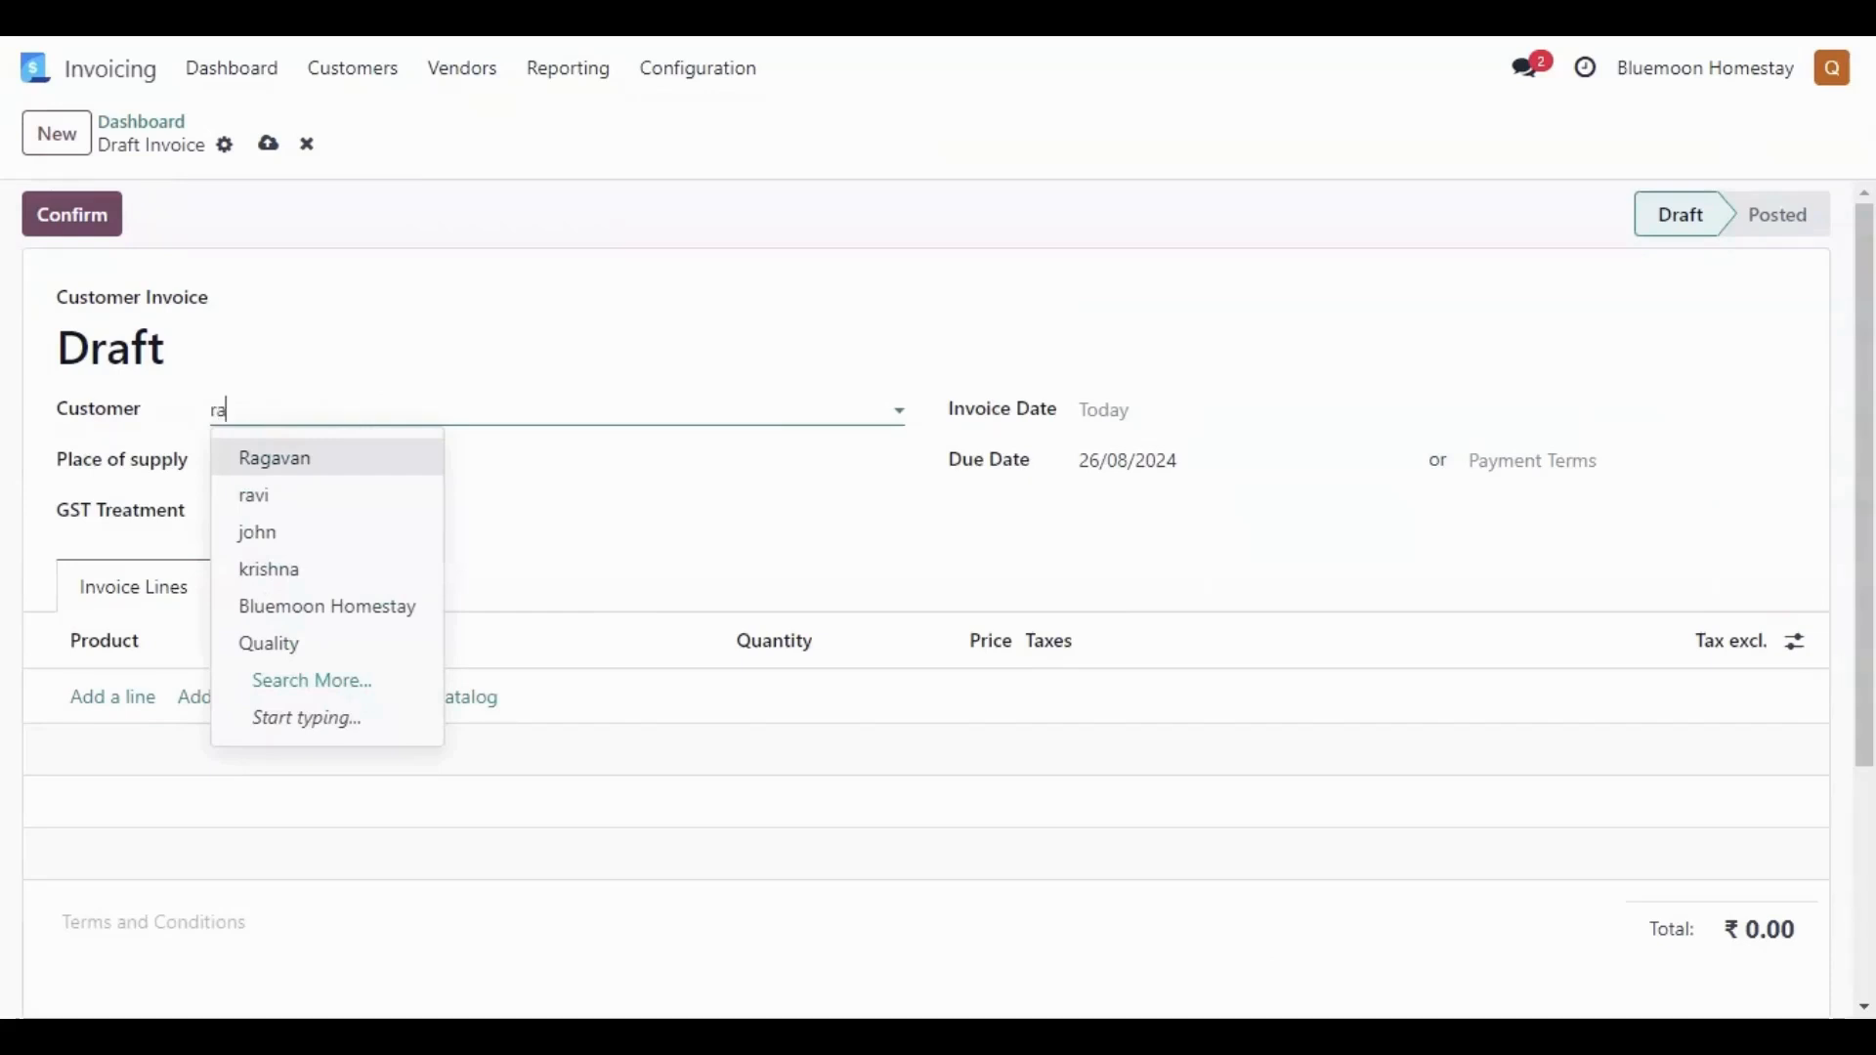
left_click(365, 468)
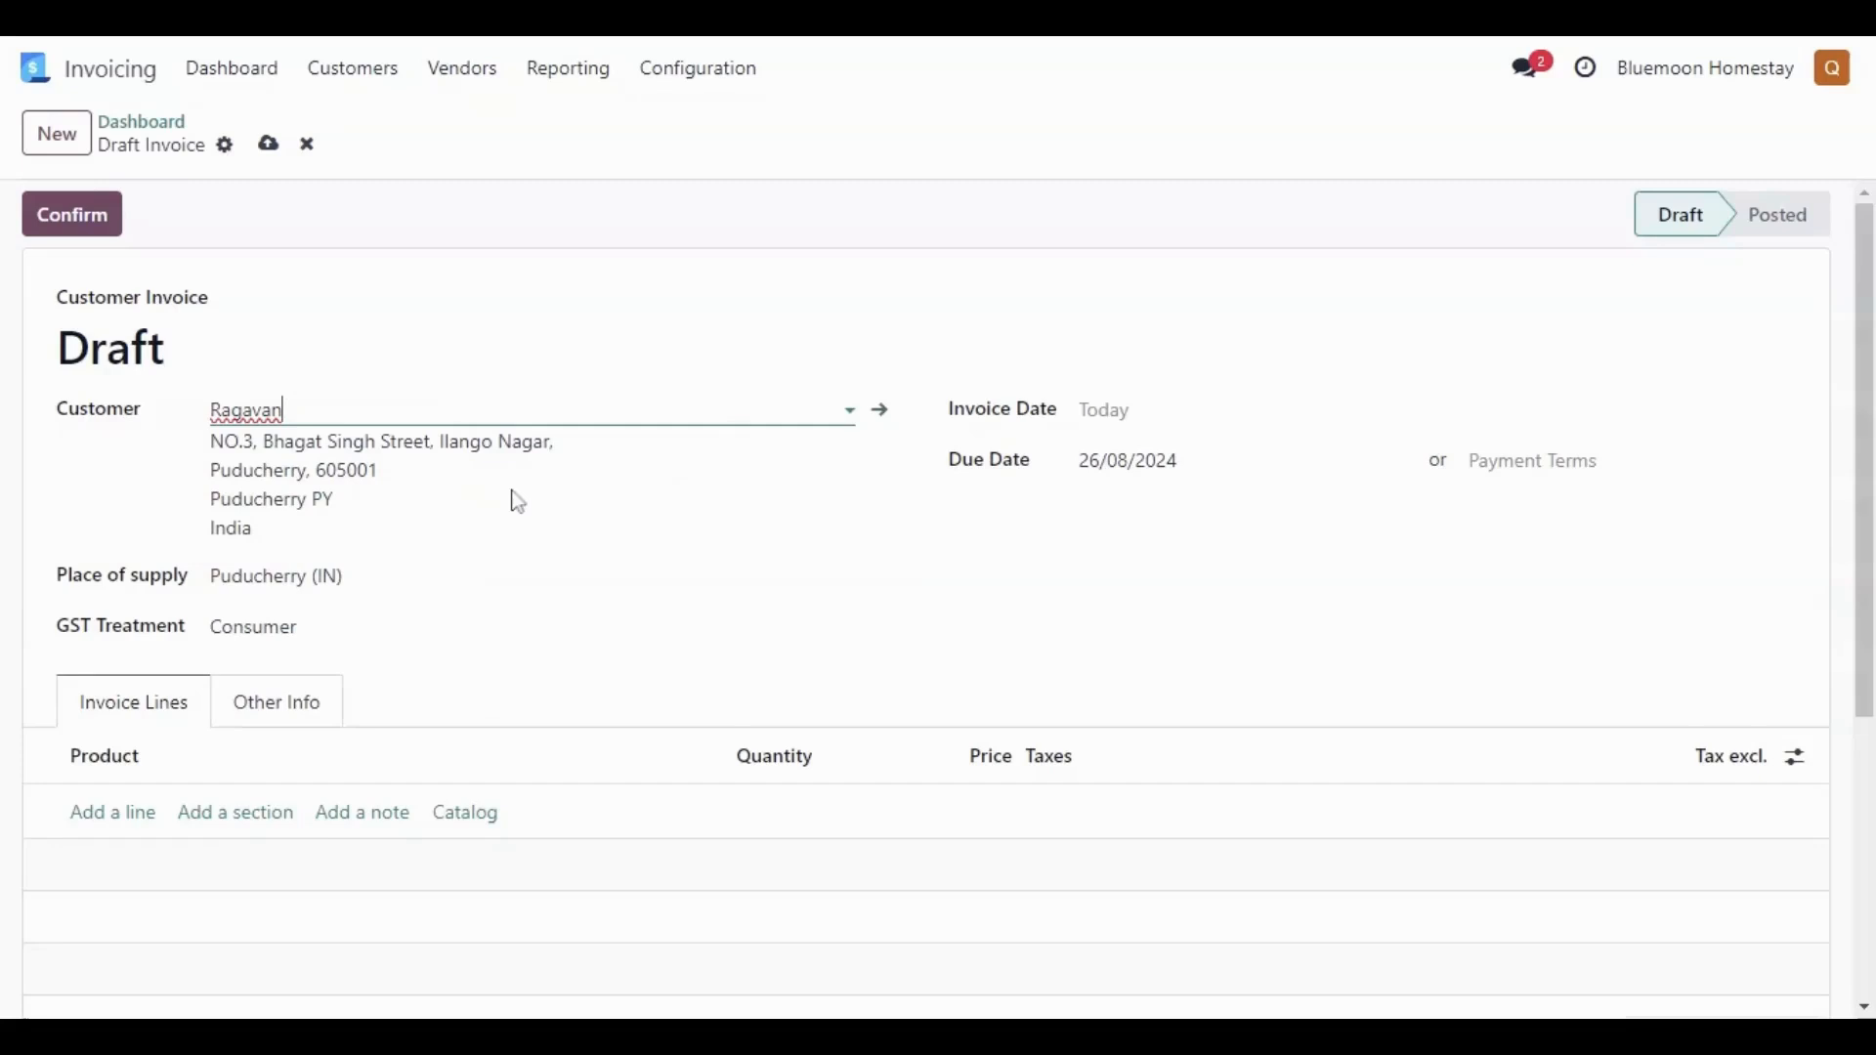
- Set the invoice date to 26/08/2024 and the payment terms to Immediate Payment
left_click(1169, 436)
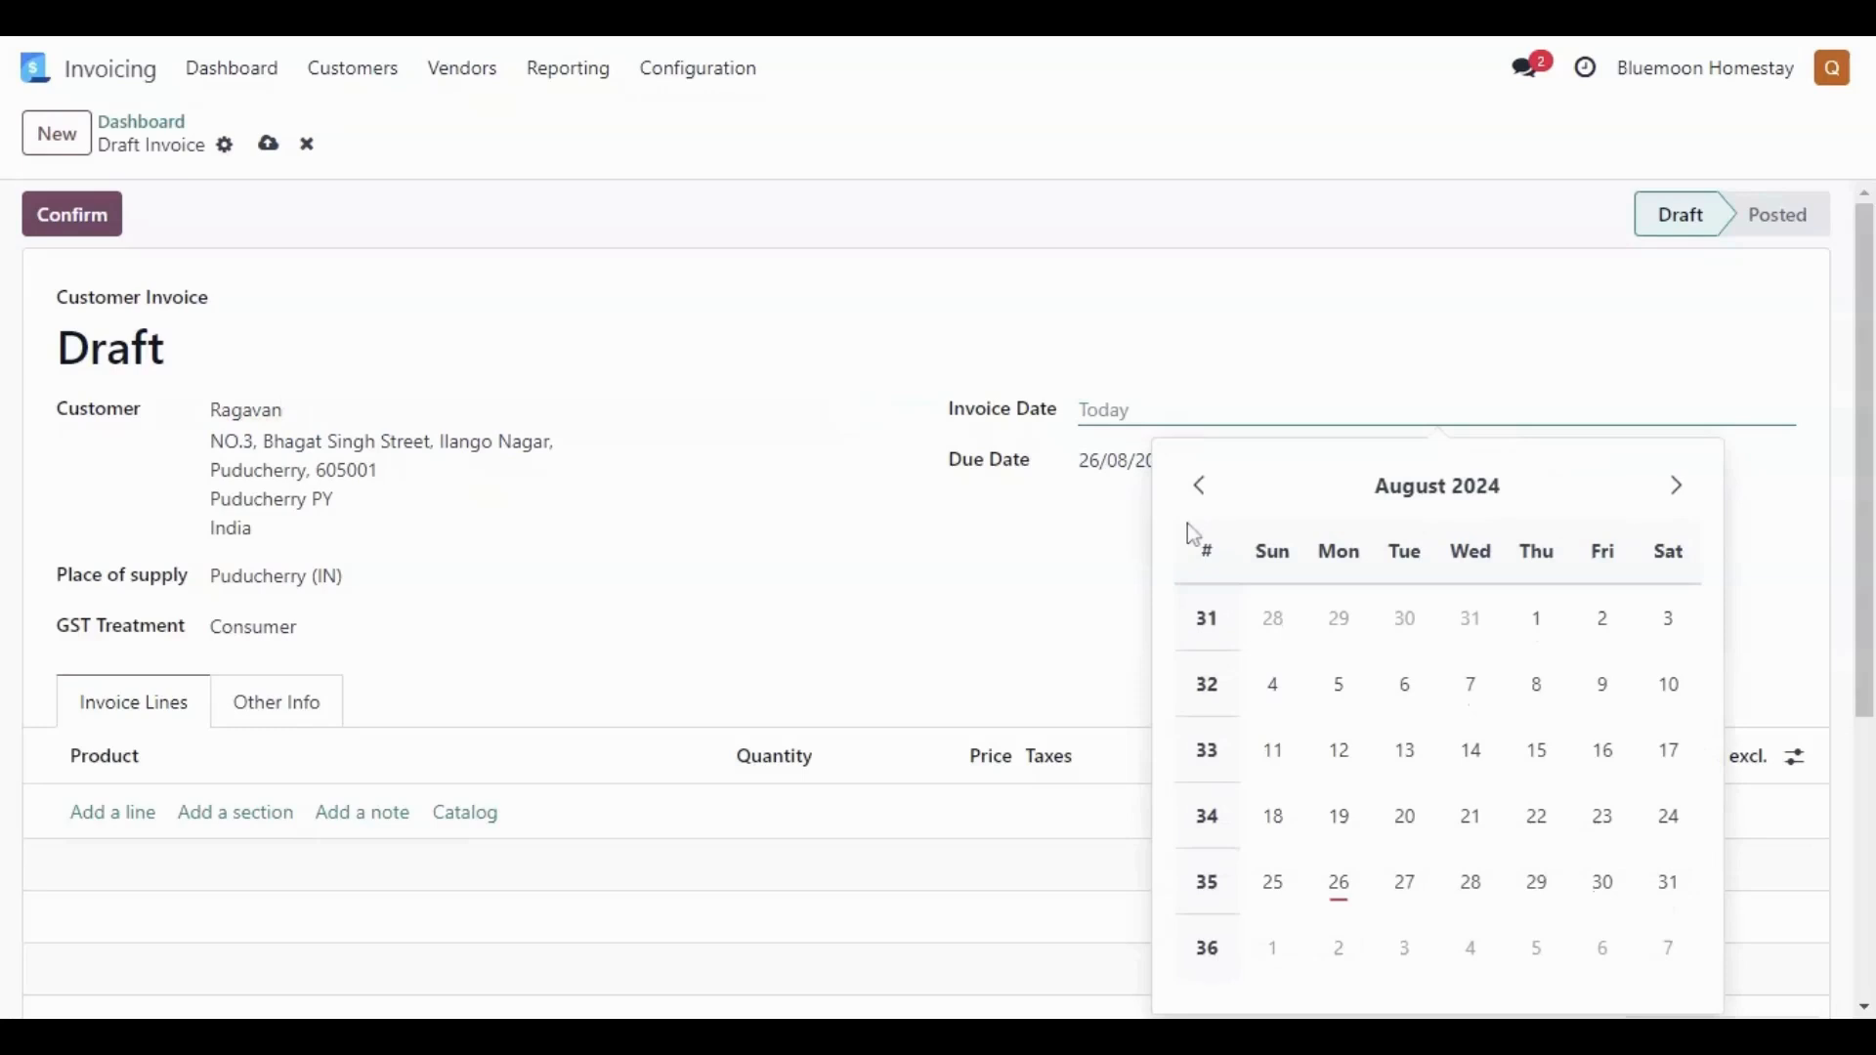
left_click(1339, 883)
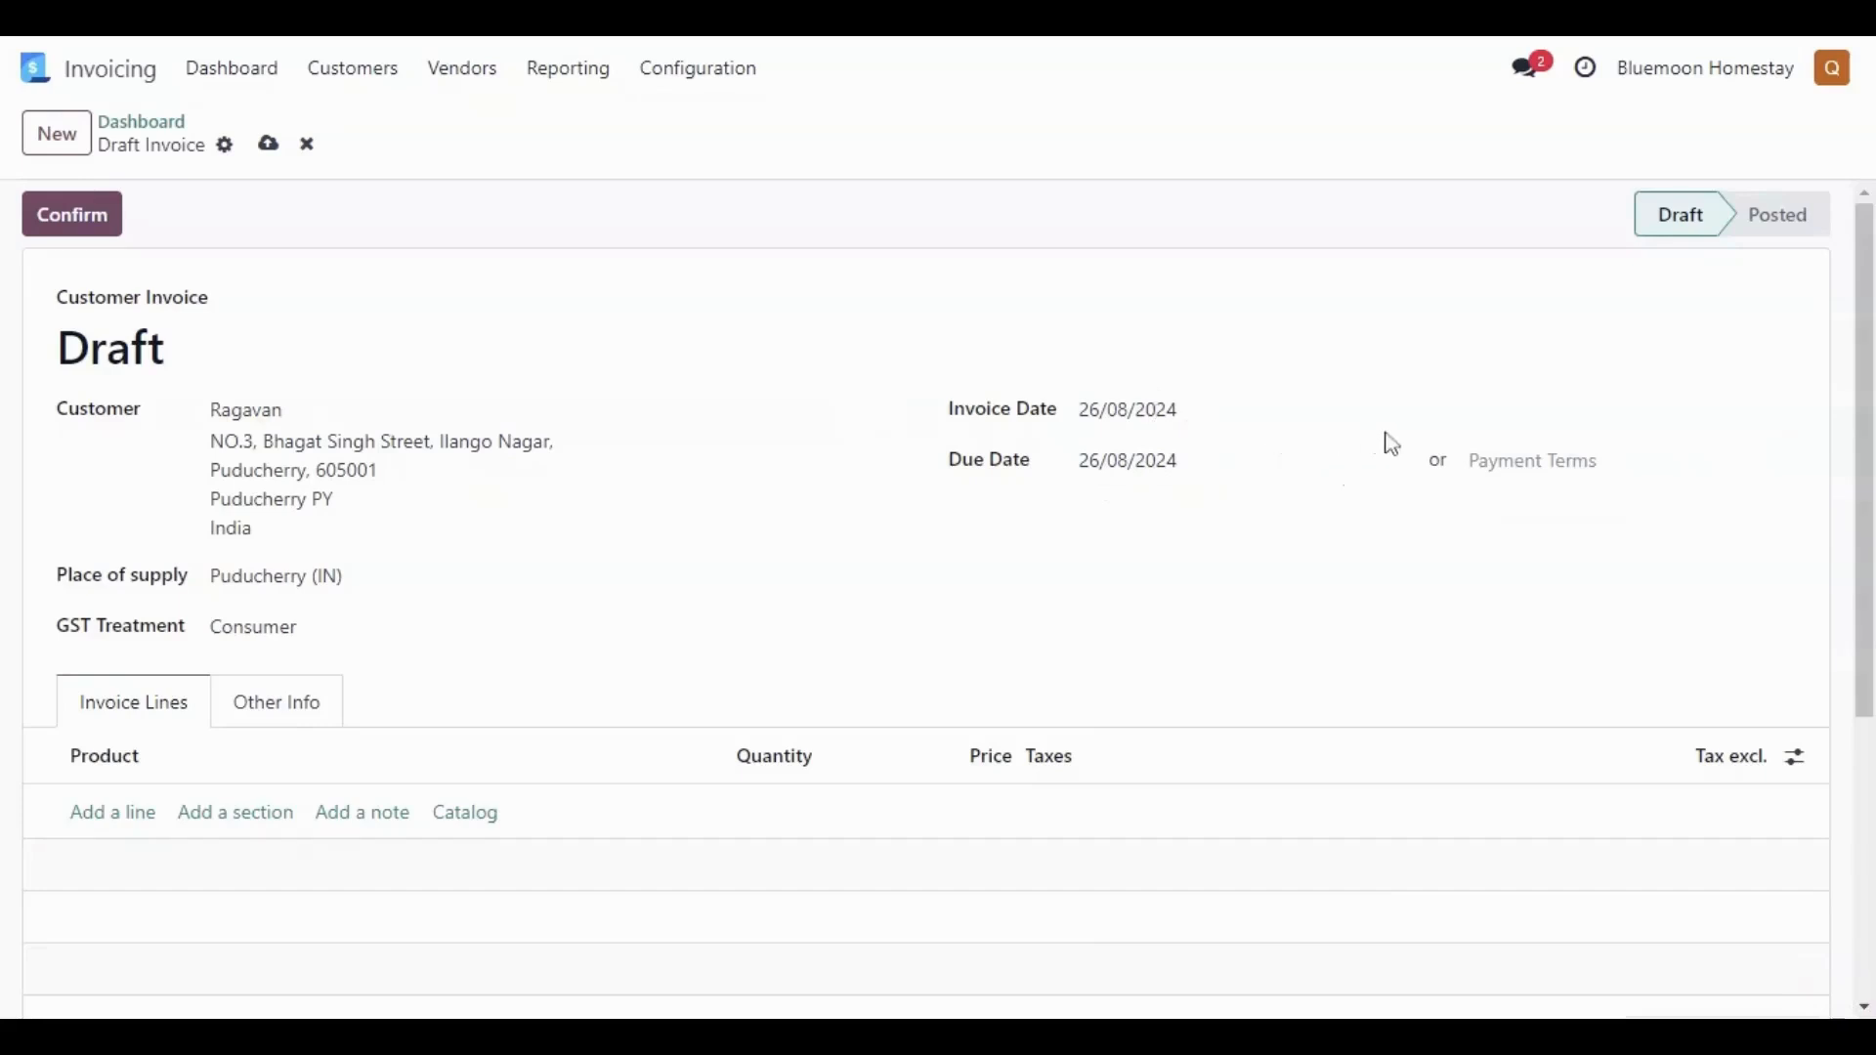
left_click(1558, 476)
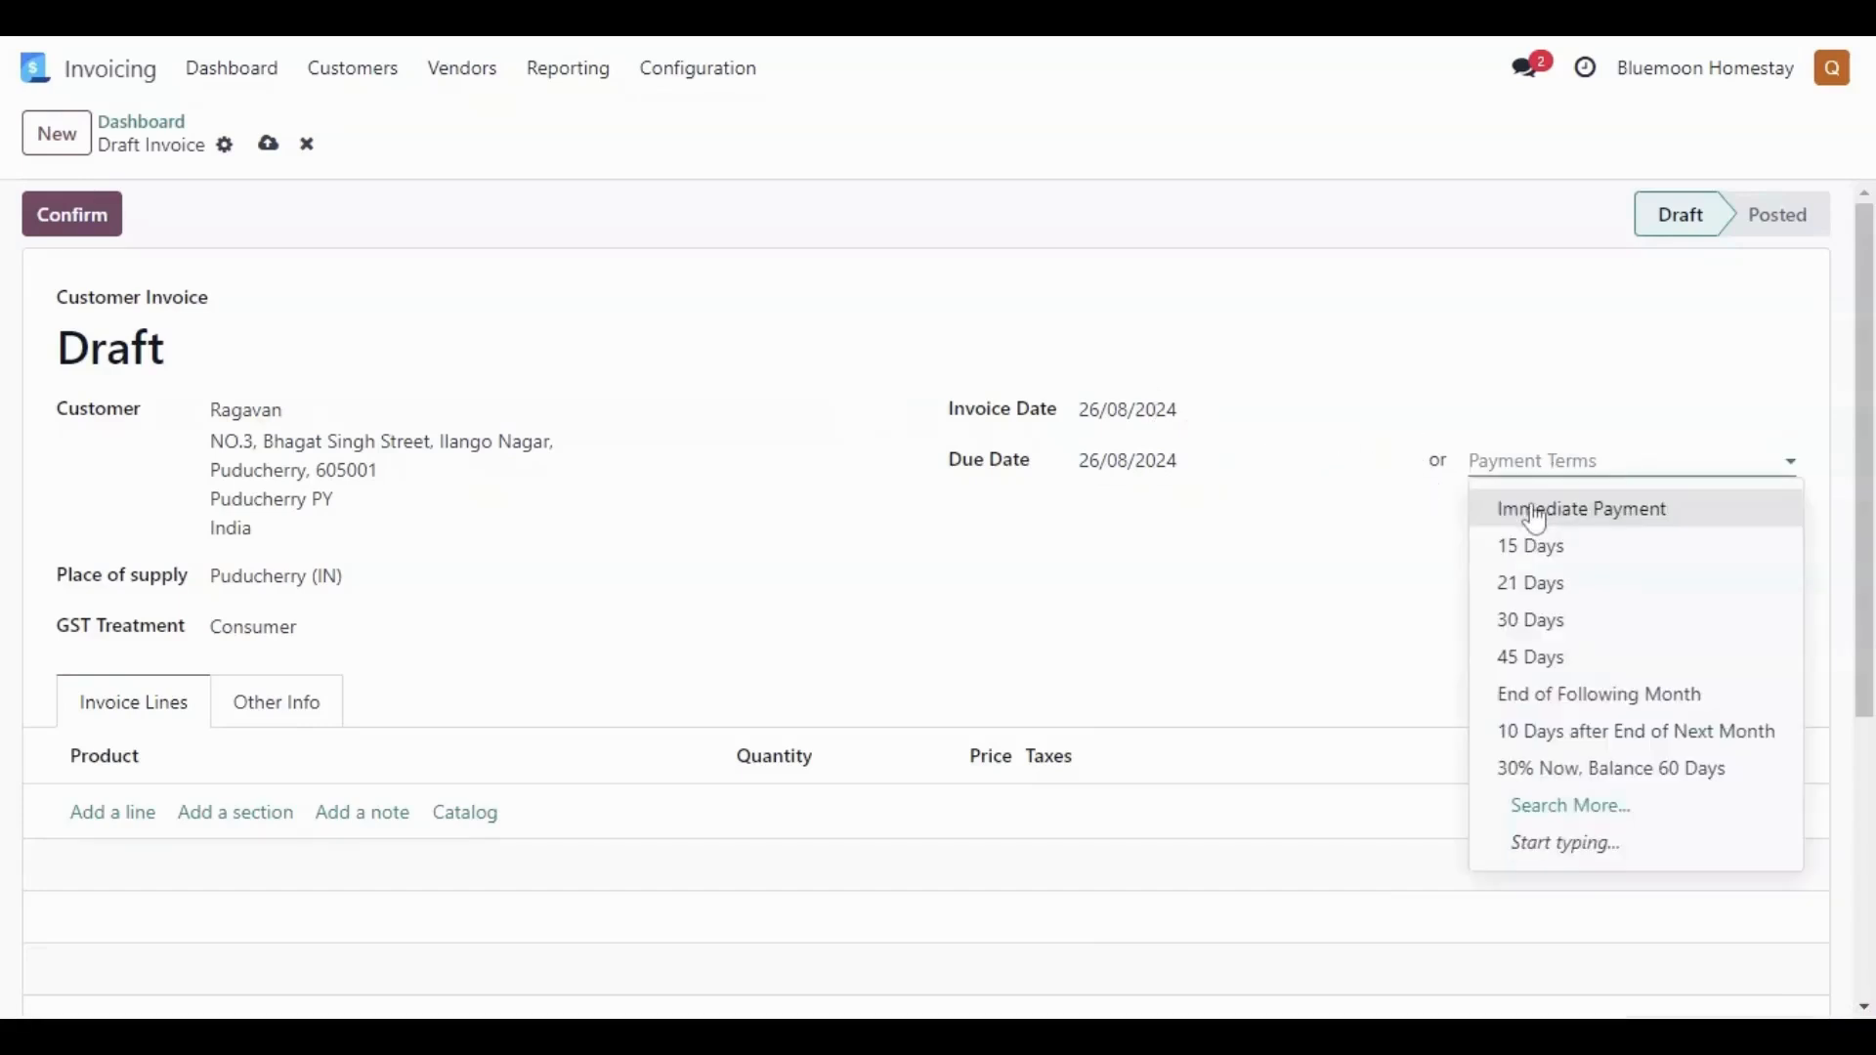
left_click(1535, 510)
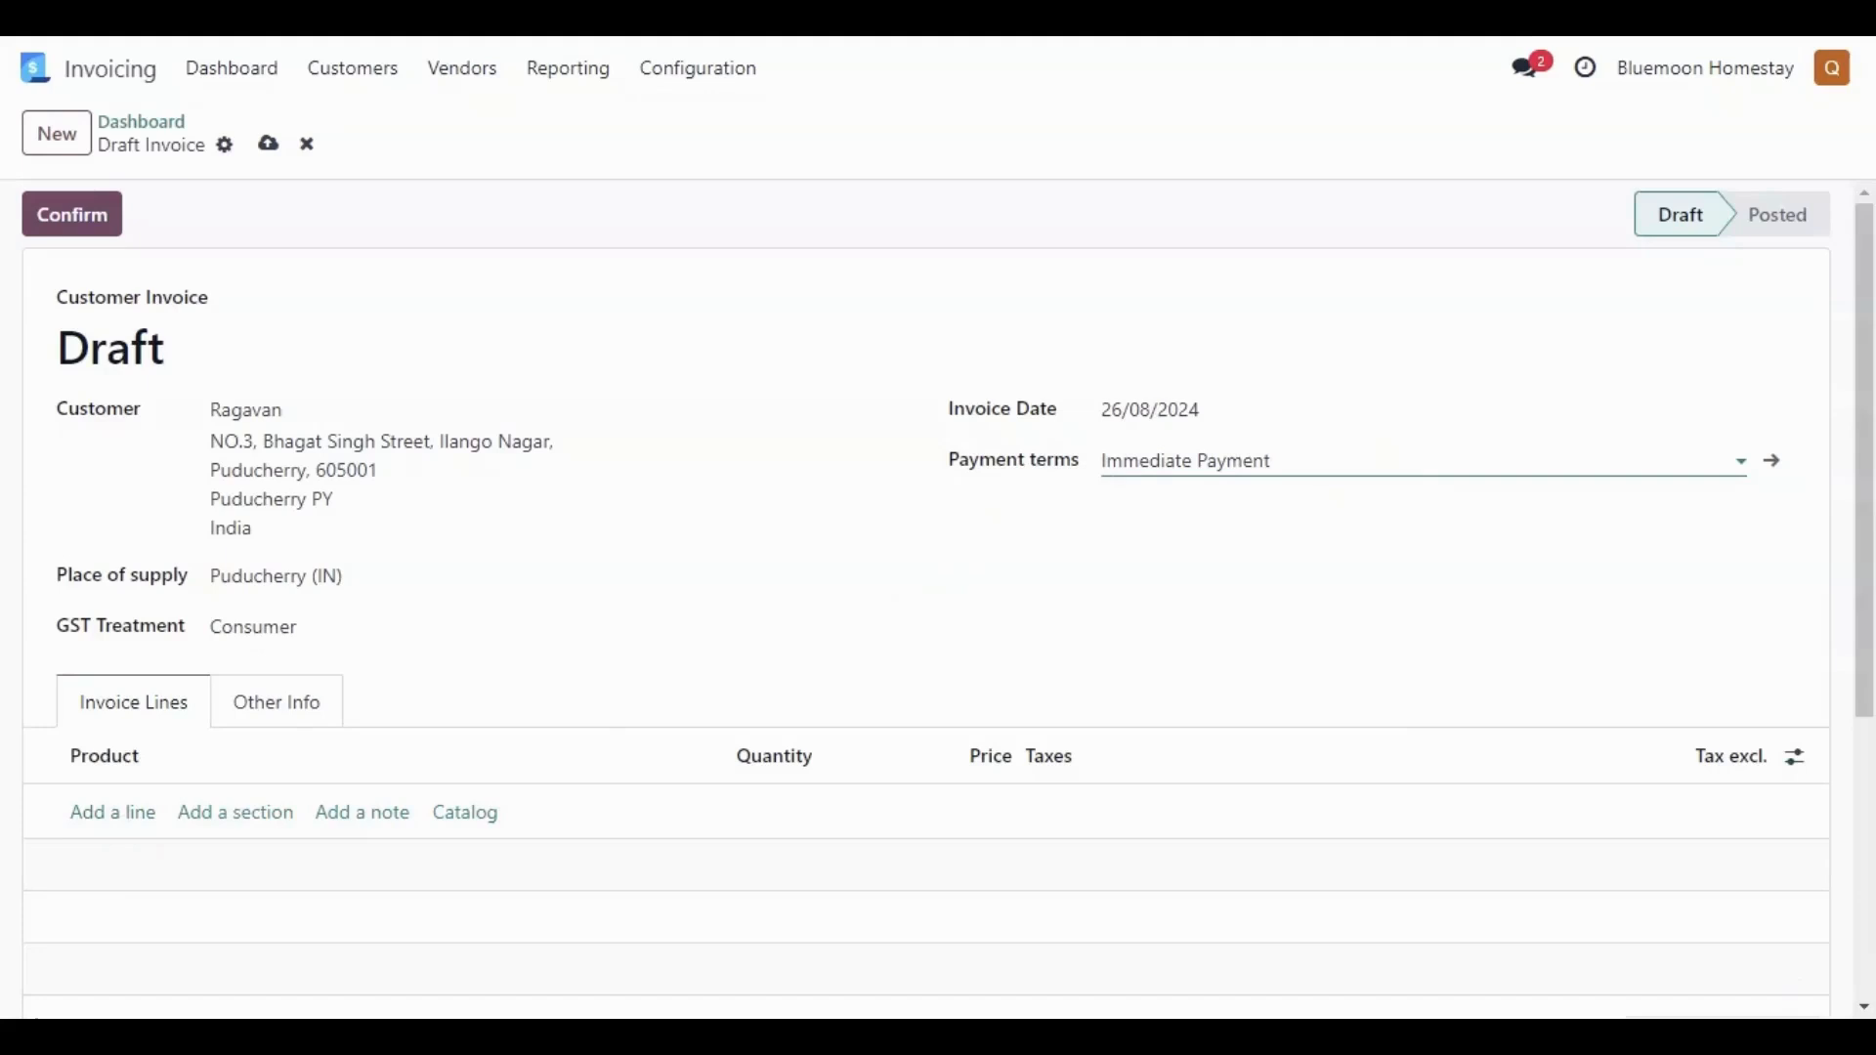
left_click(1272, 460)
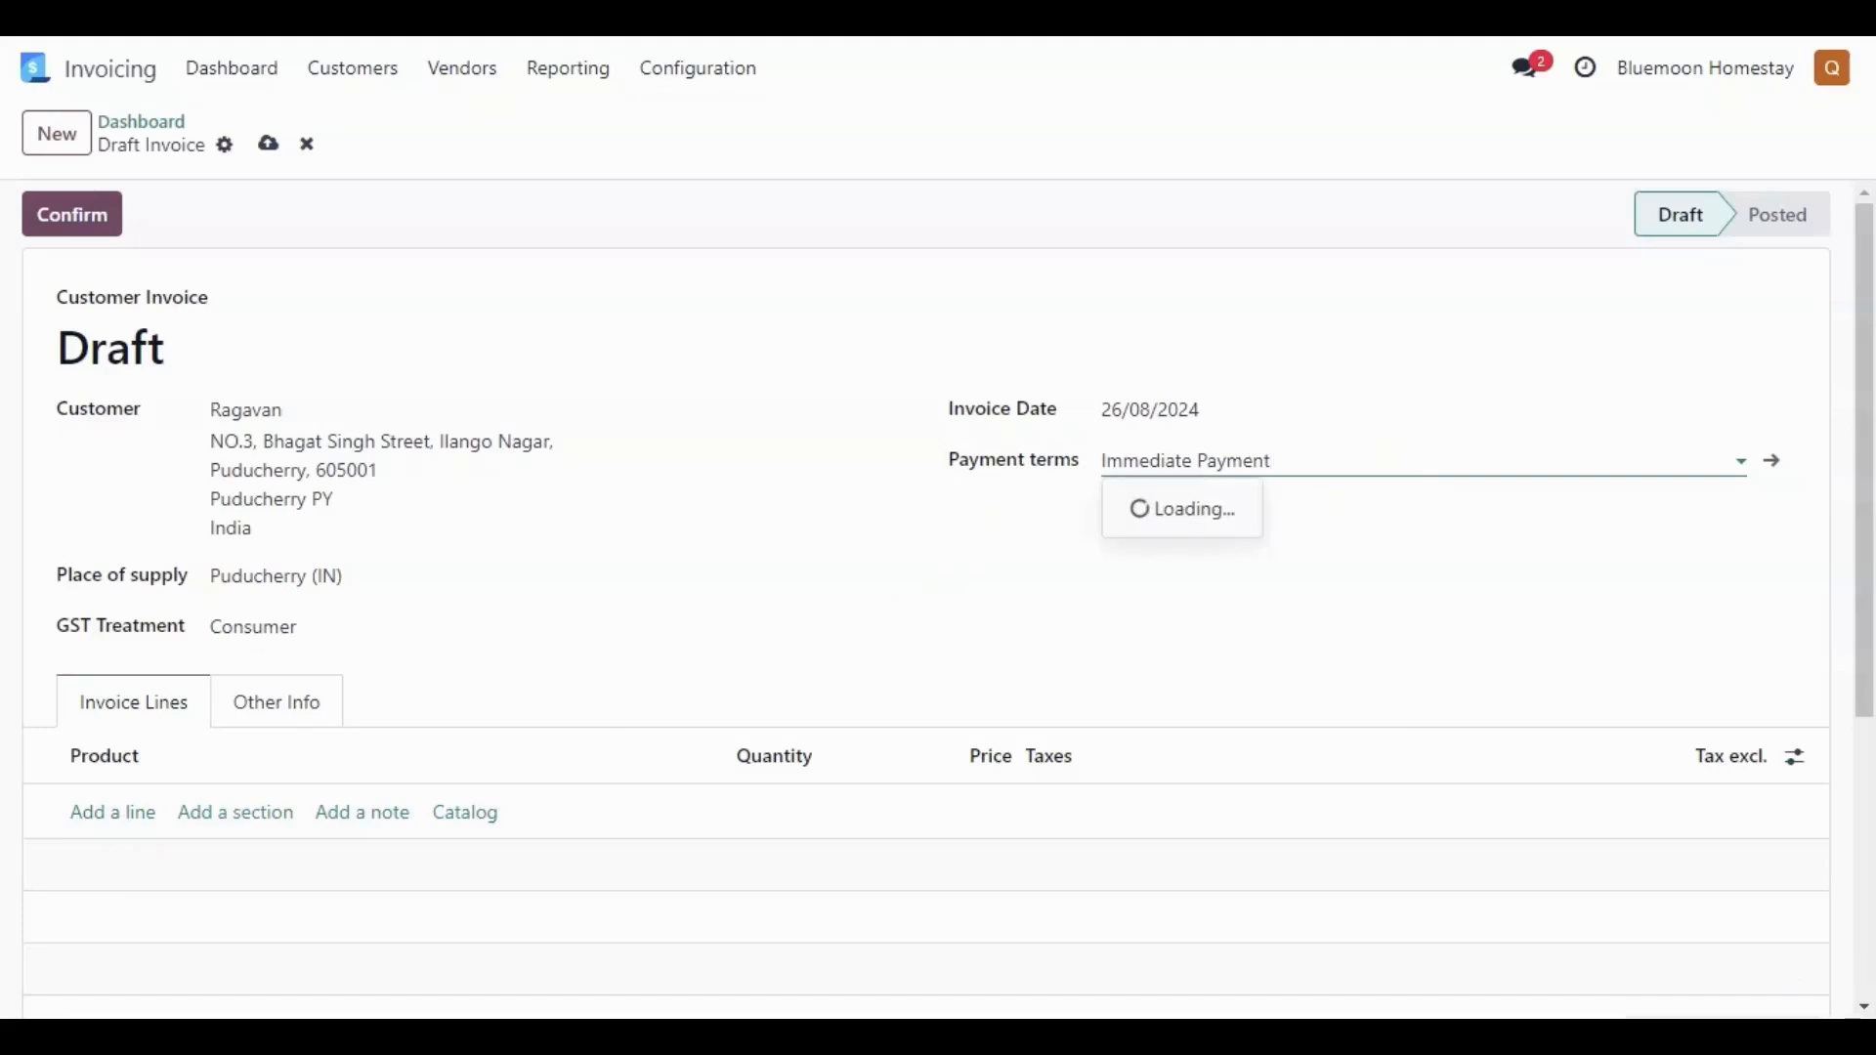
left_click(477, 728)
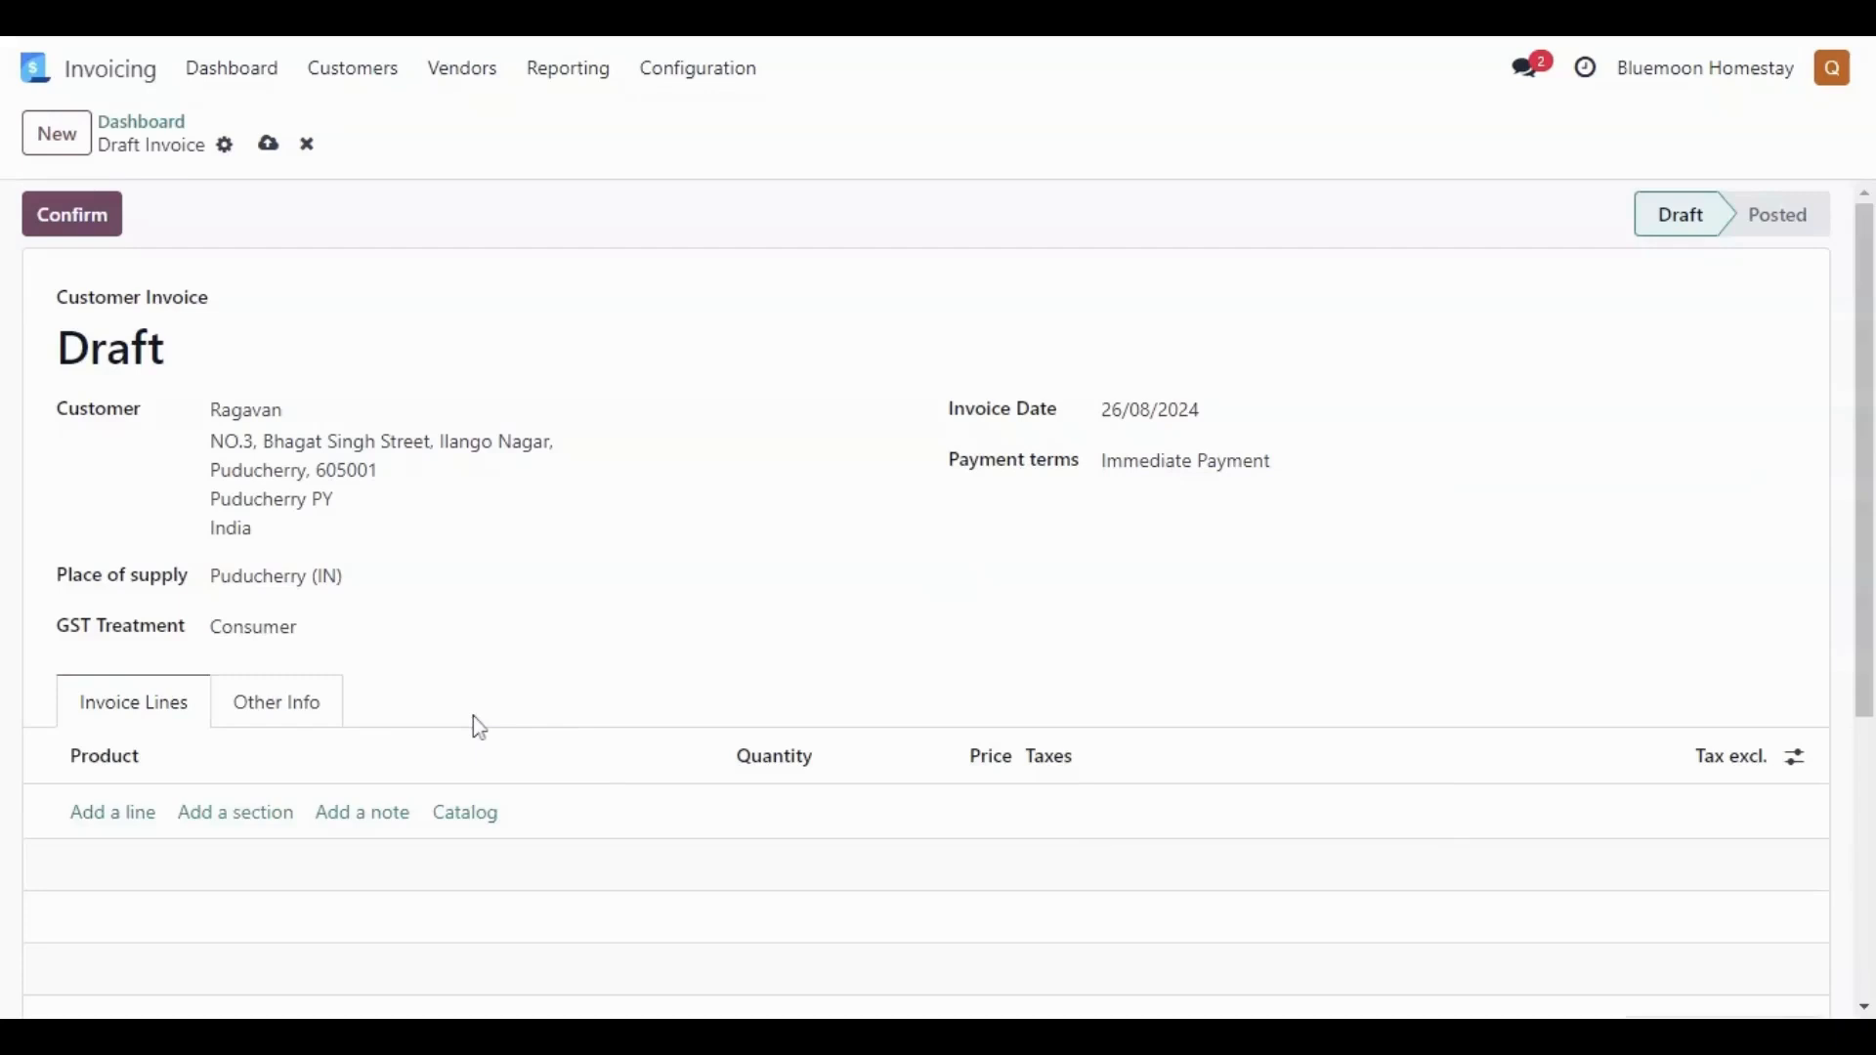
left_click(366, 584)
left_click(366, 581)
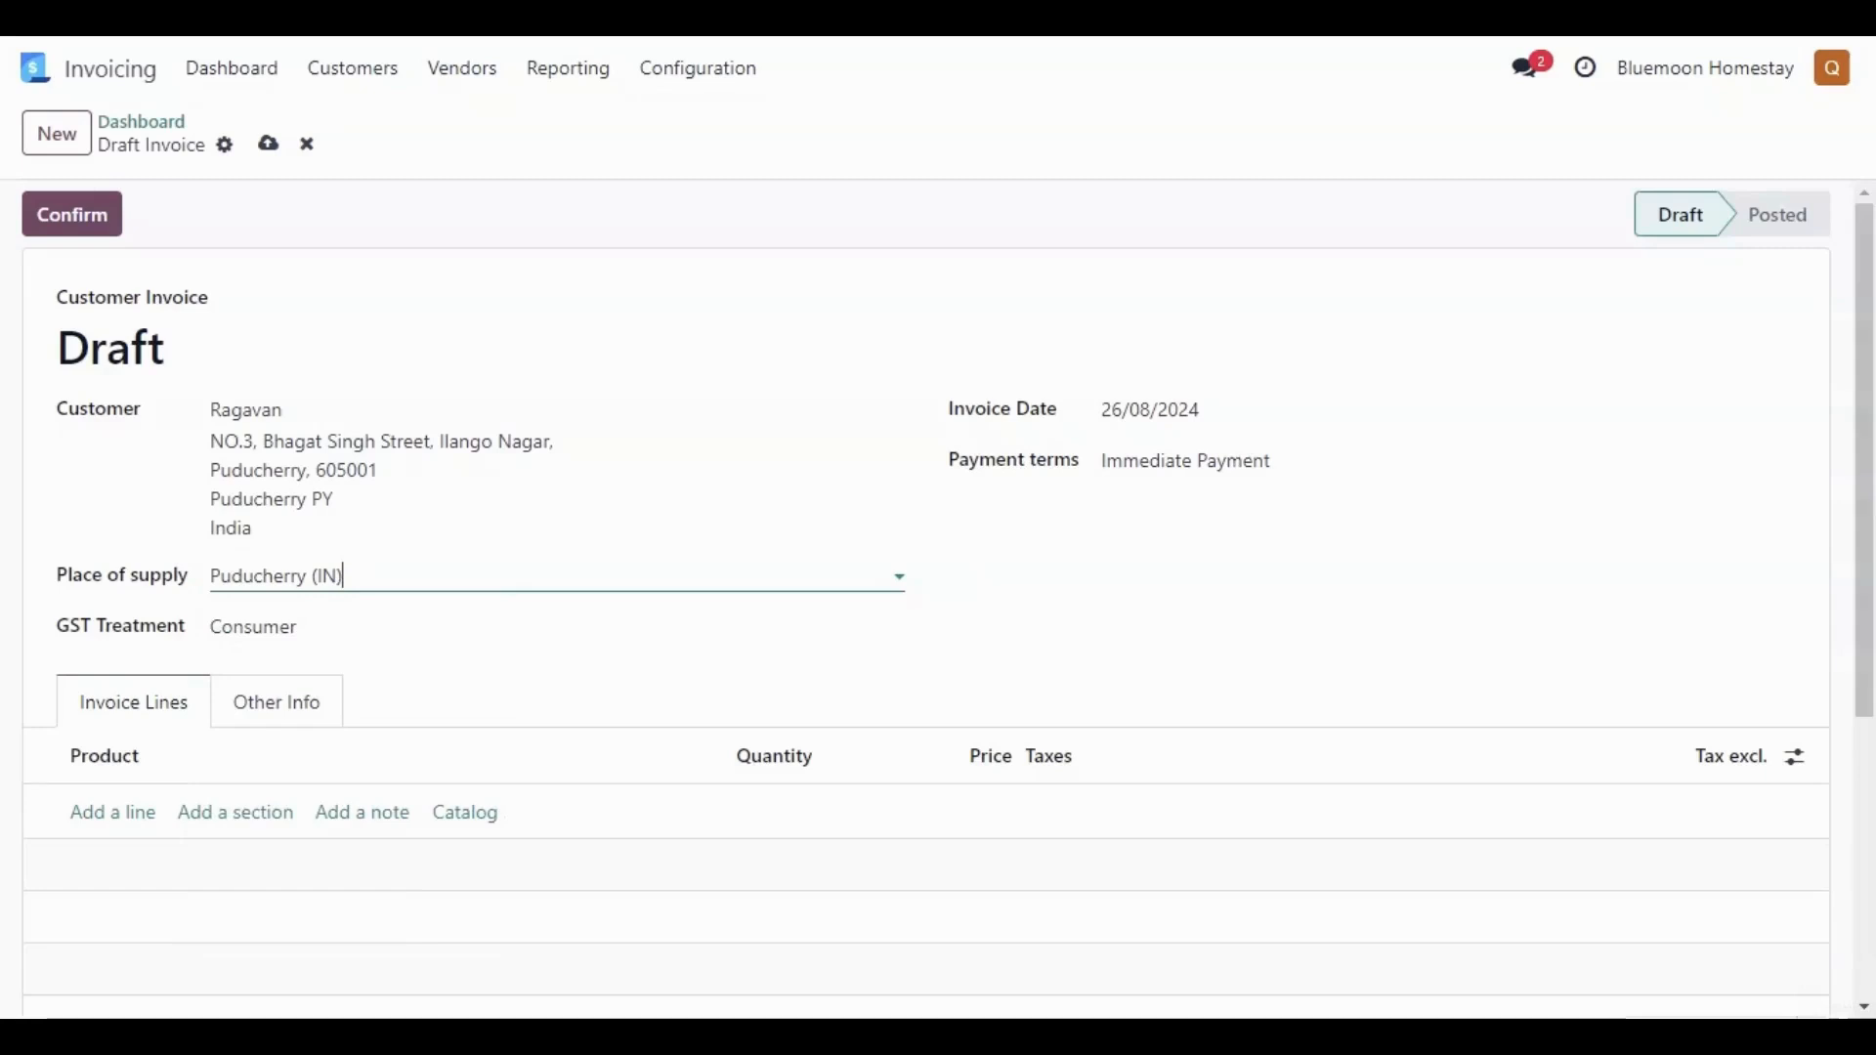
left_click(367, 635)
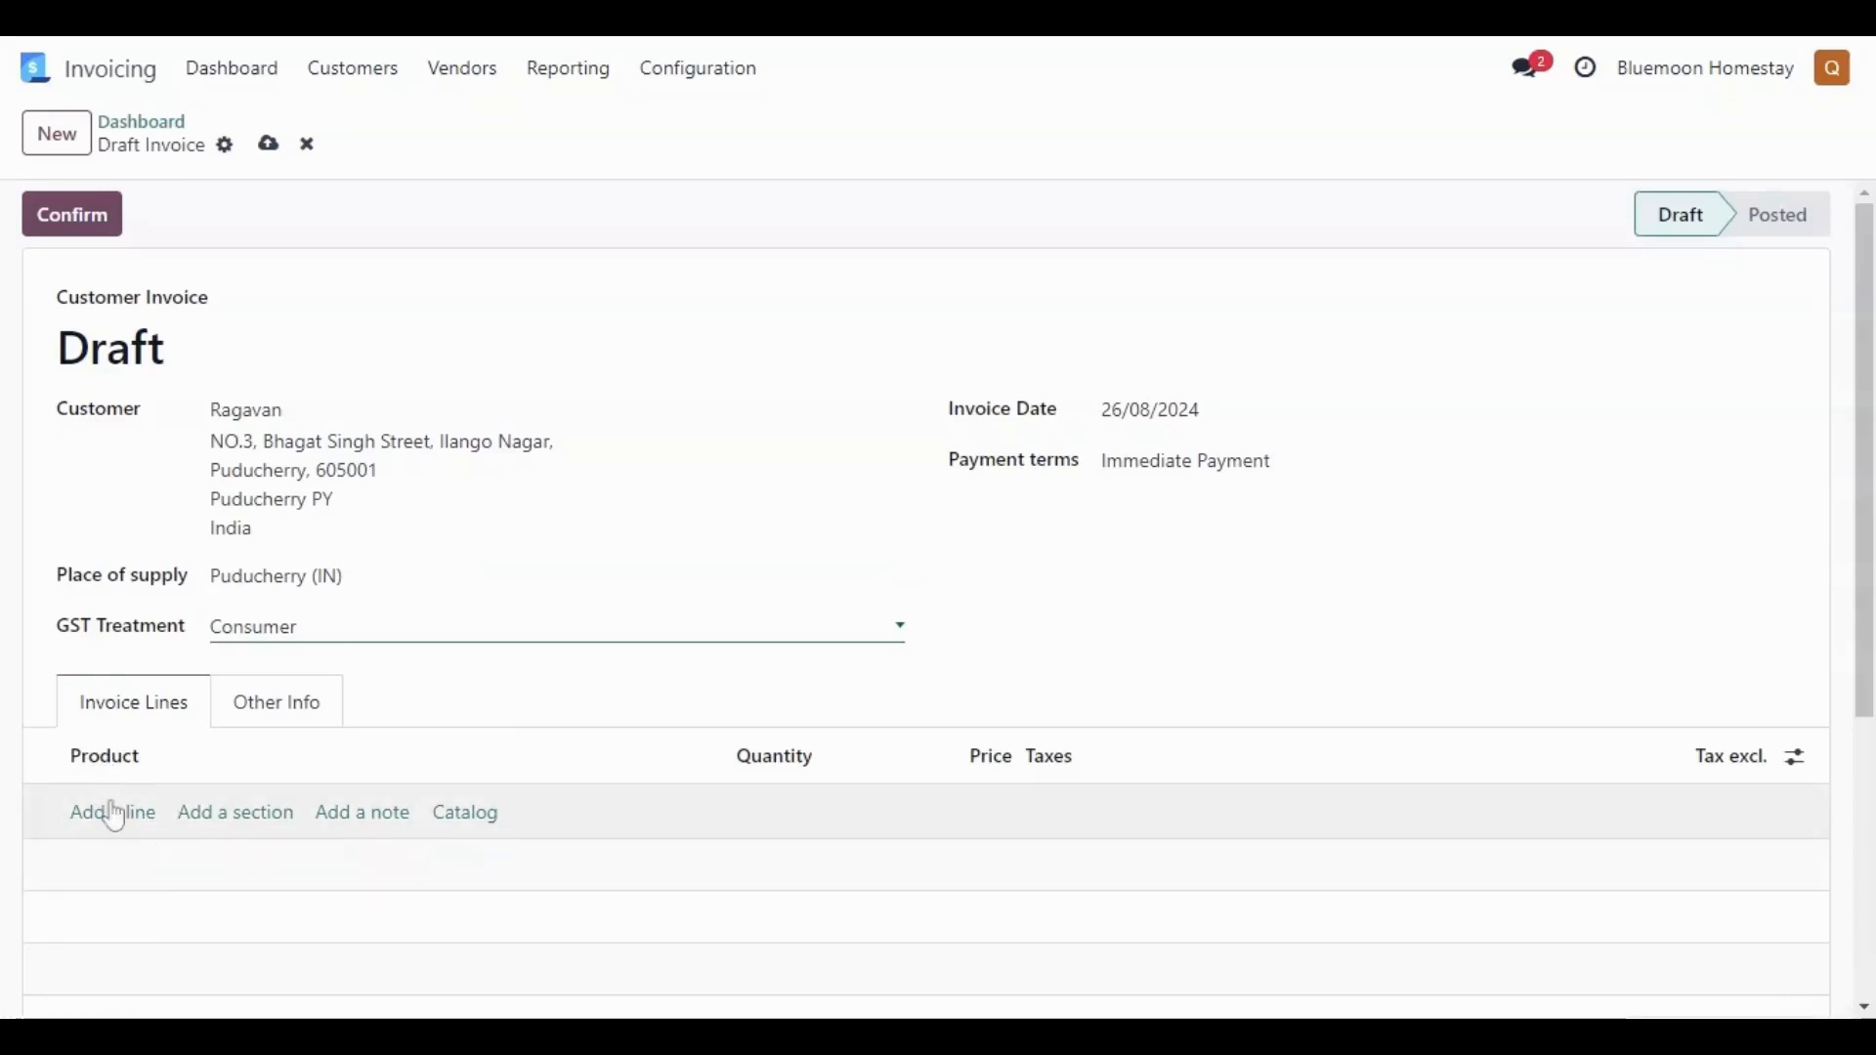
- Add BH-First floor, BH-ground floor and bb-mars room to the invoice lines, using the product catalog, with a quantity of 2 each
left_click(118, 816)
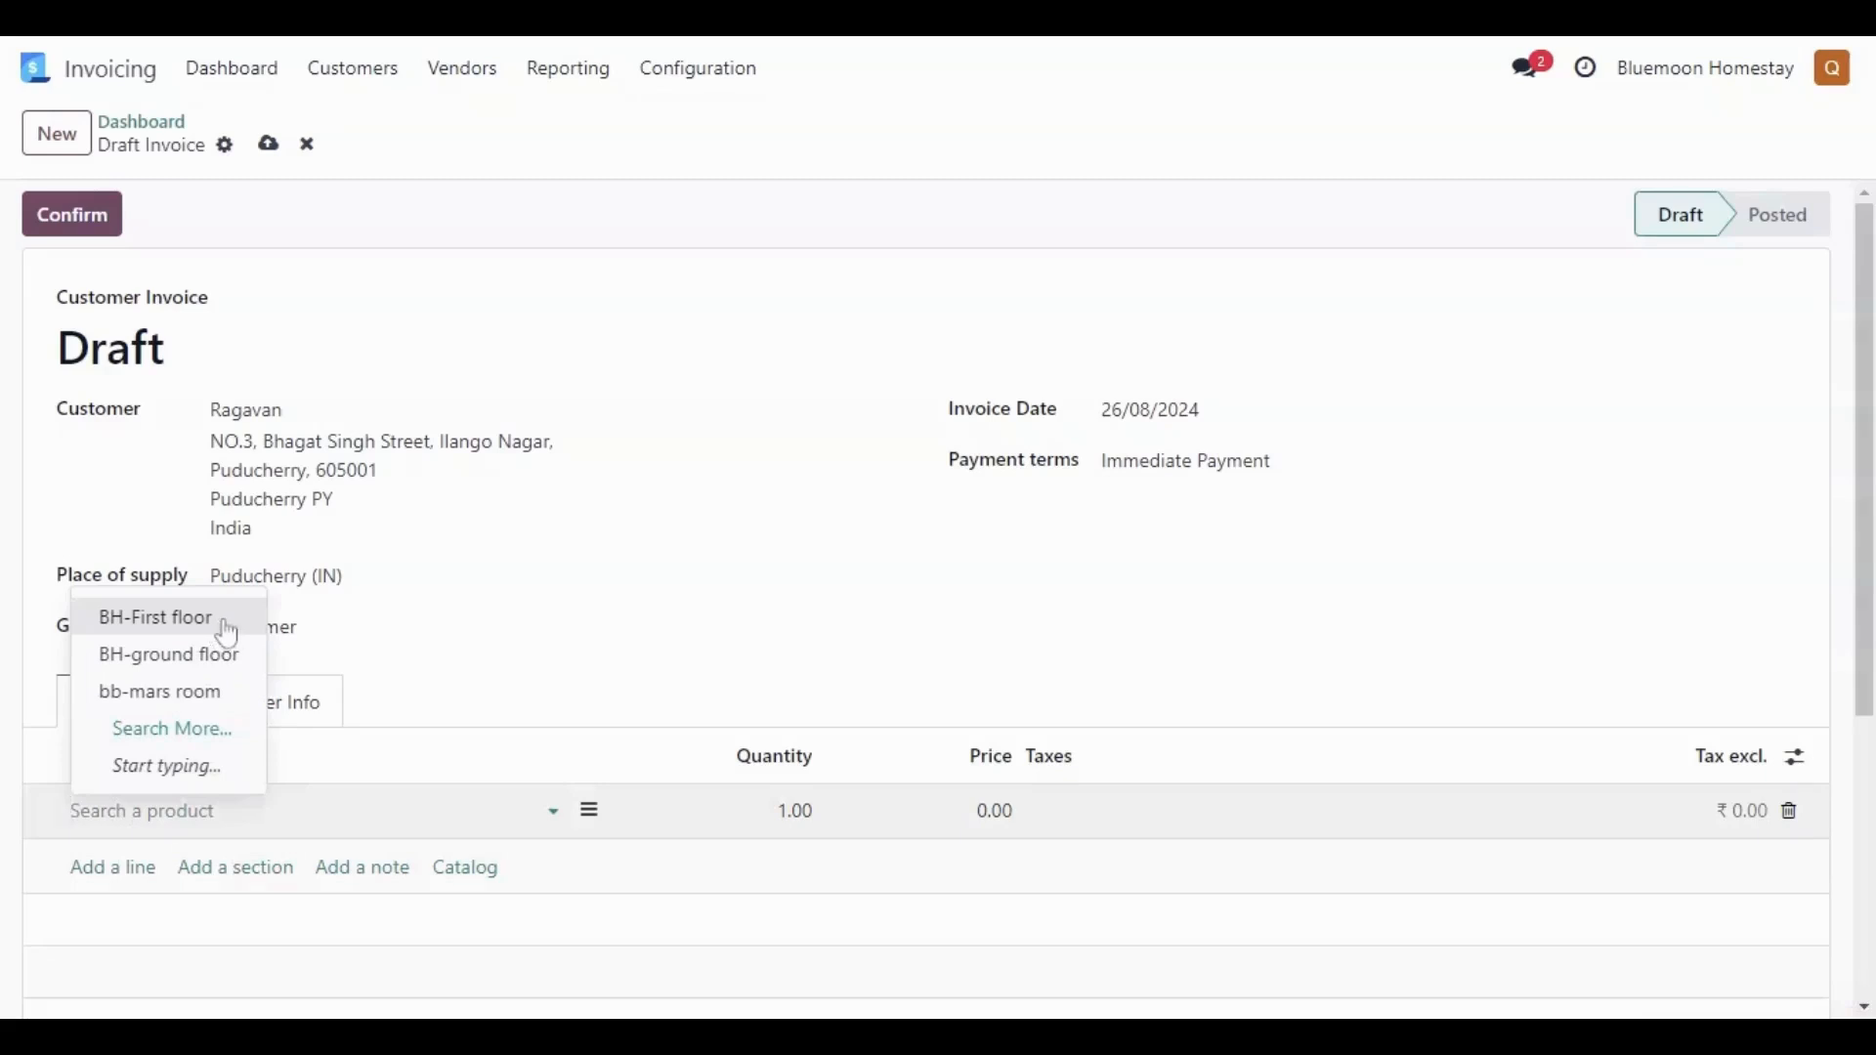
left_click(227, 633)
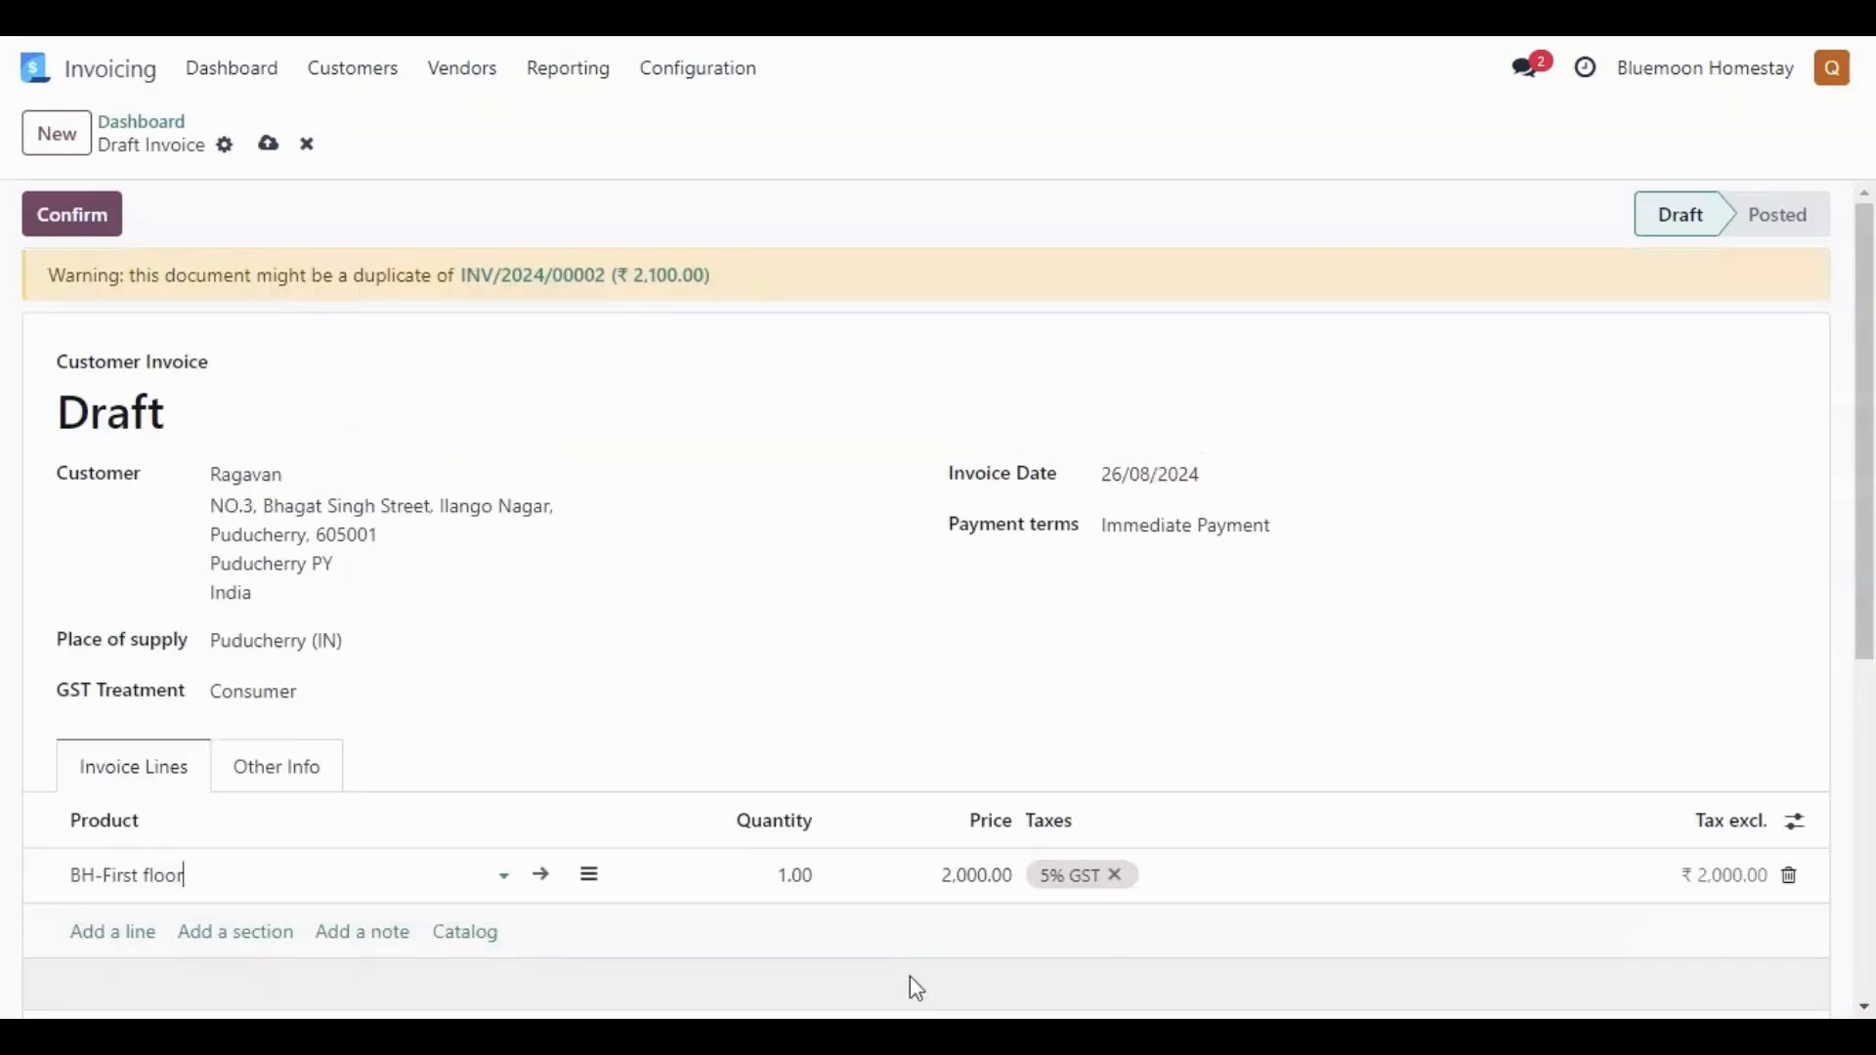
left_click(458, 944)
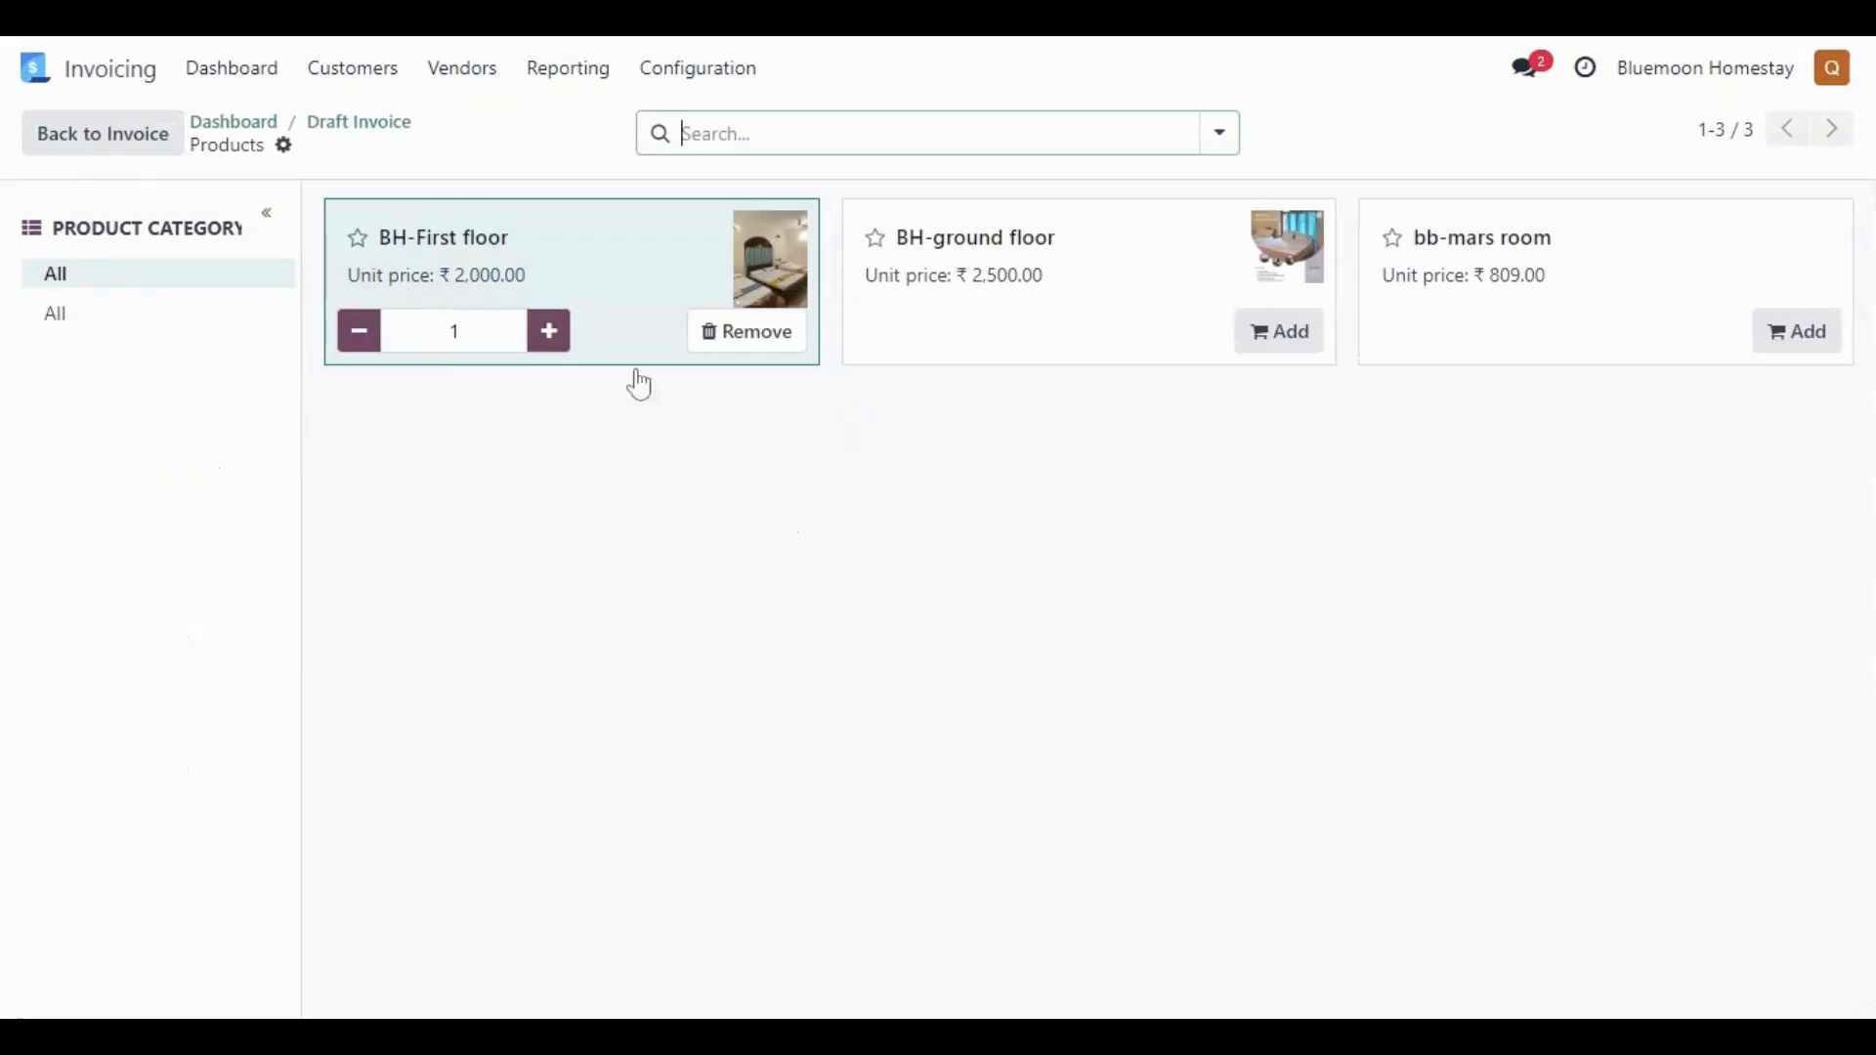
left_click(1065, 342)
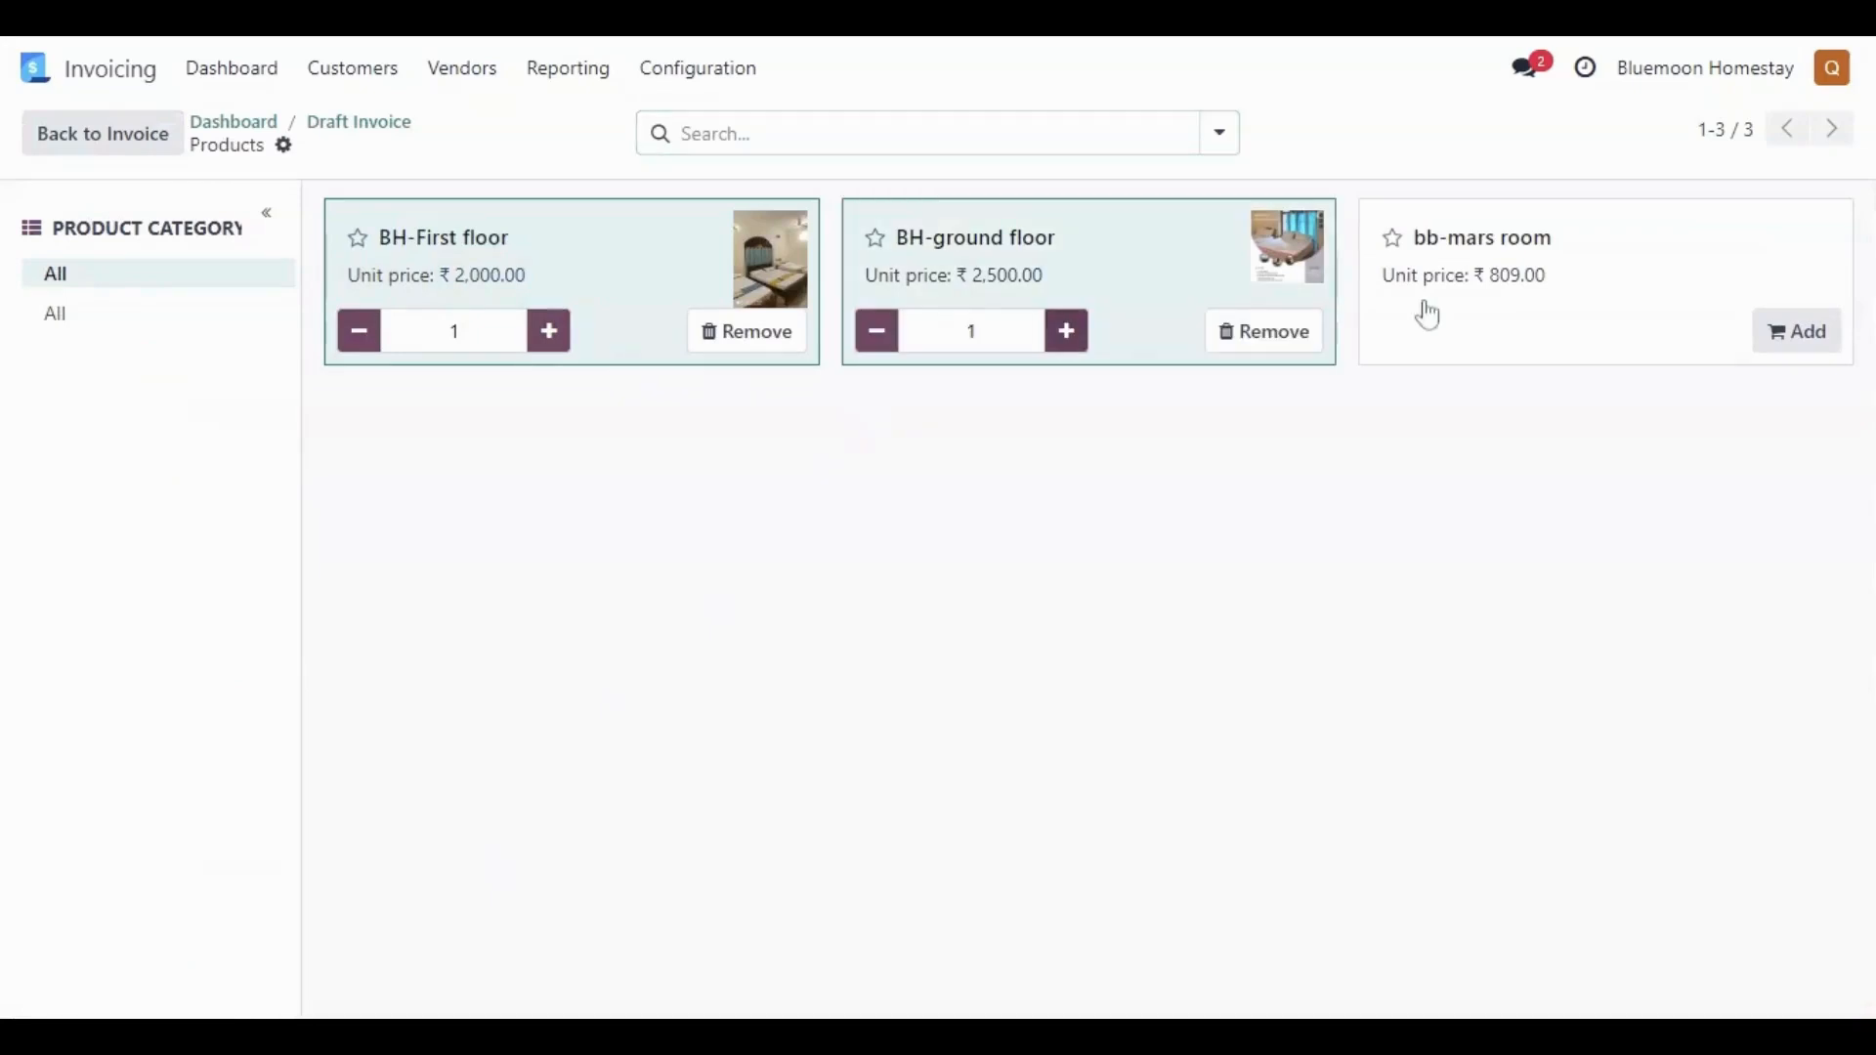
left_click(1482, 320)
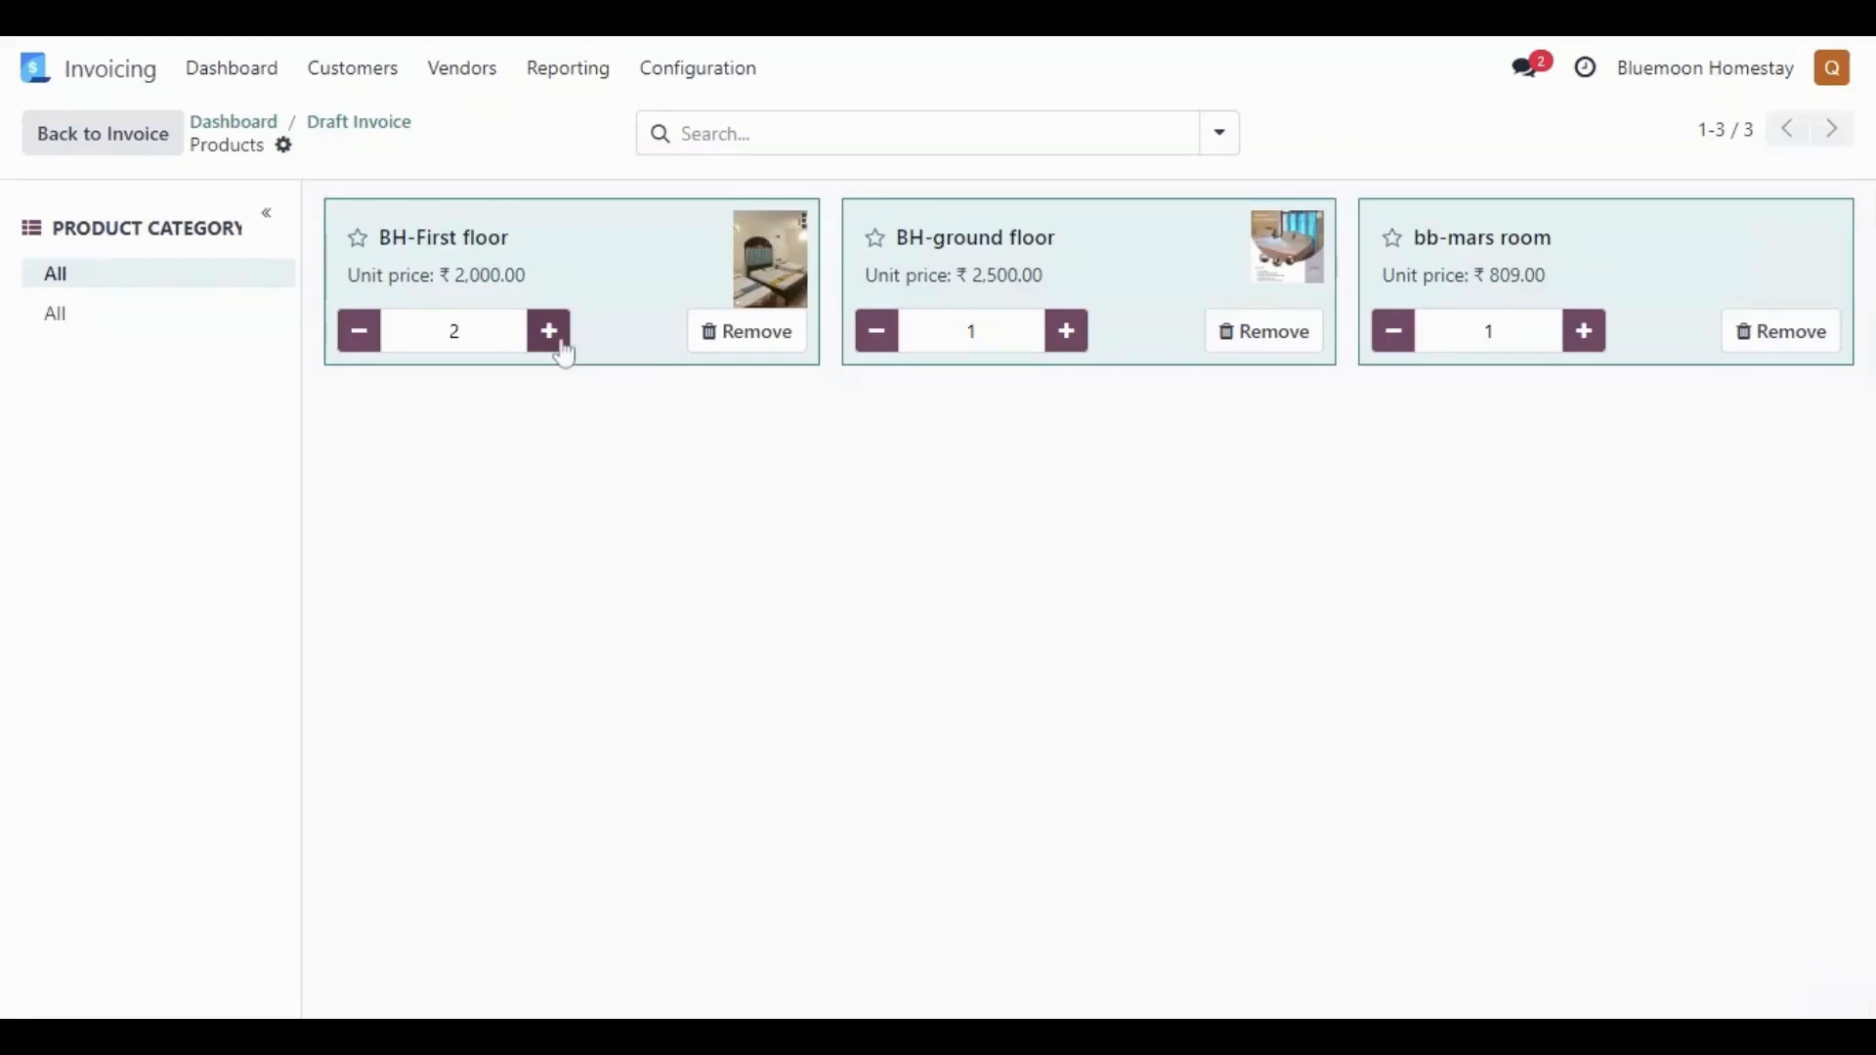
left_click(1074, 342)
left_click(1587, 338)
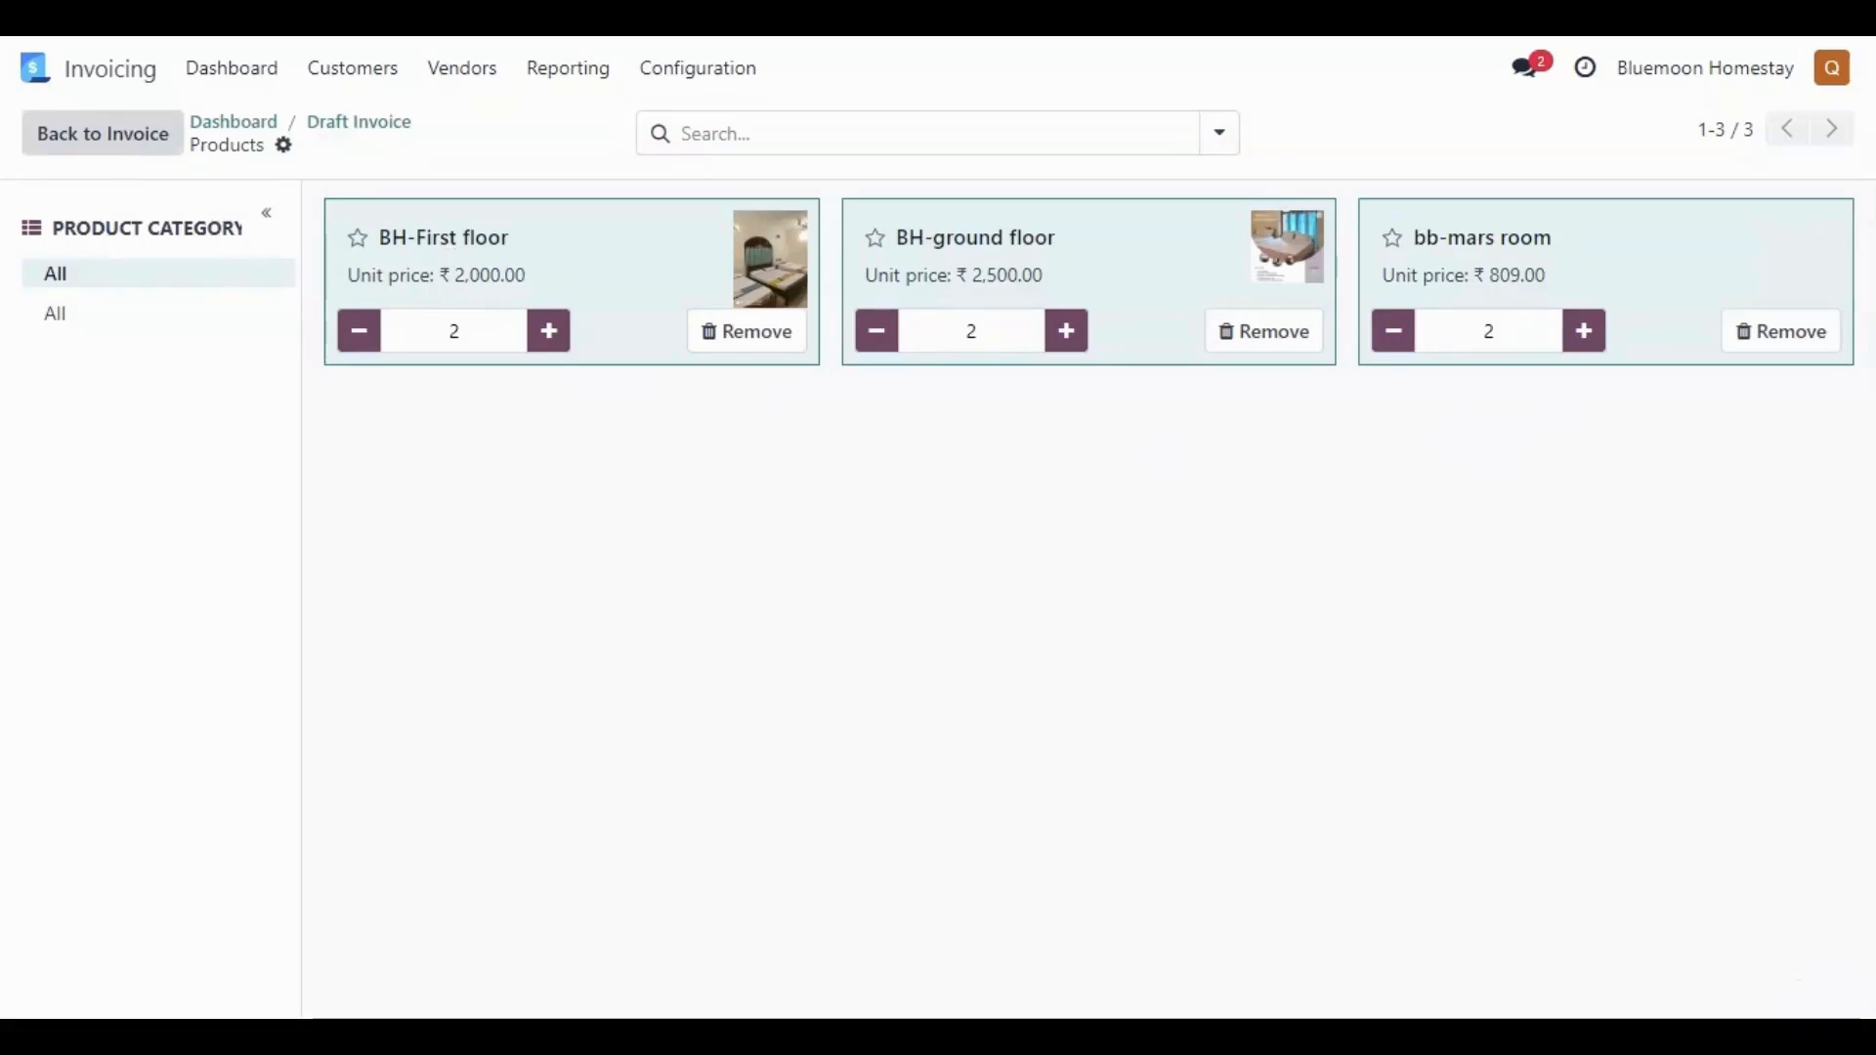
left_click(118, 138)
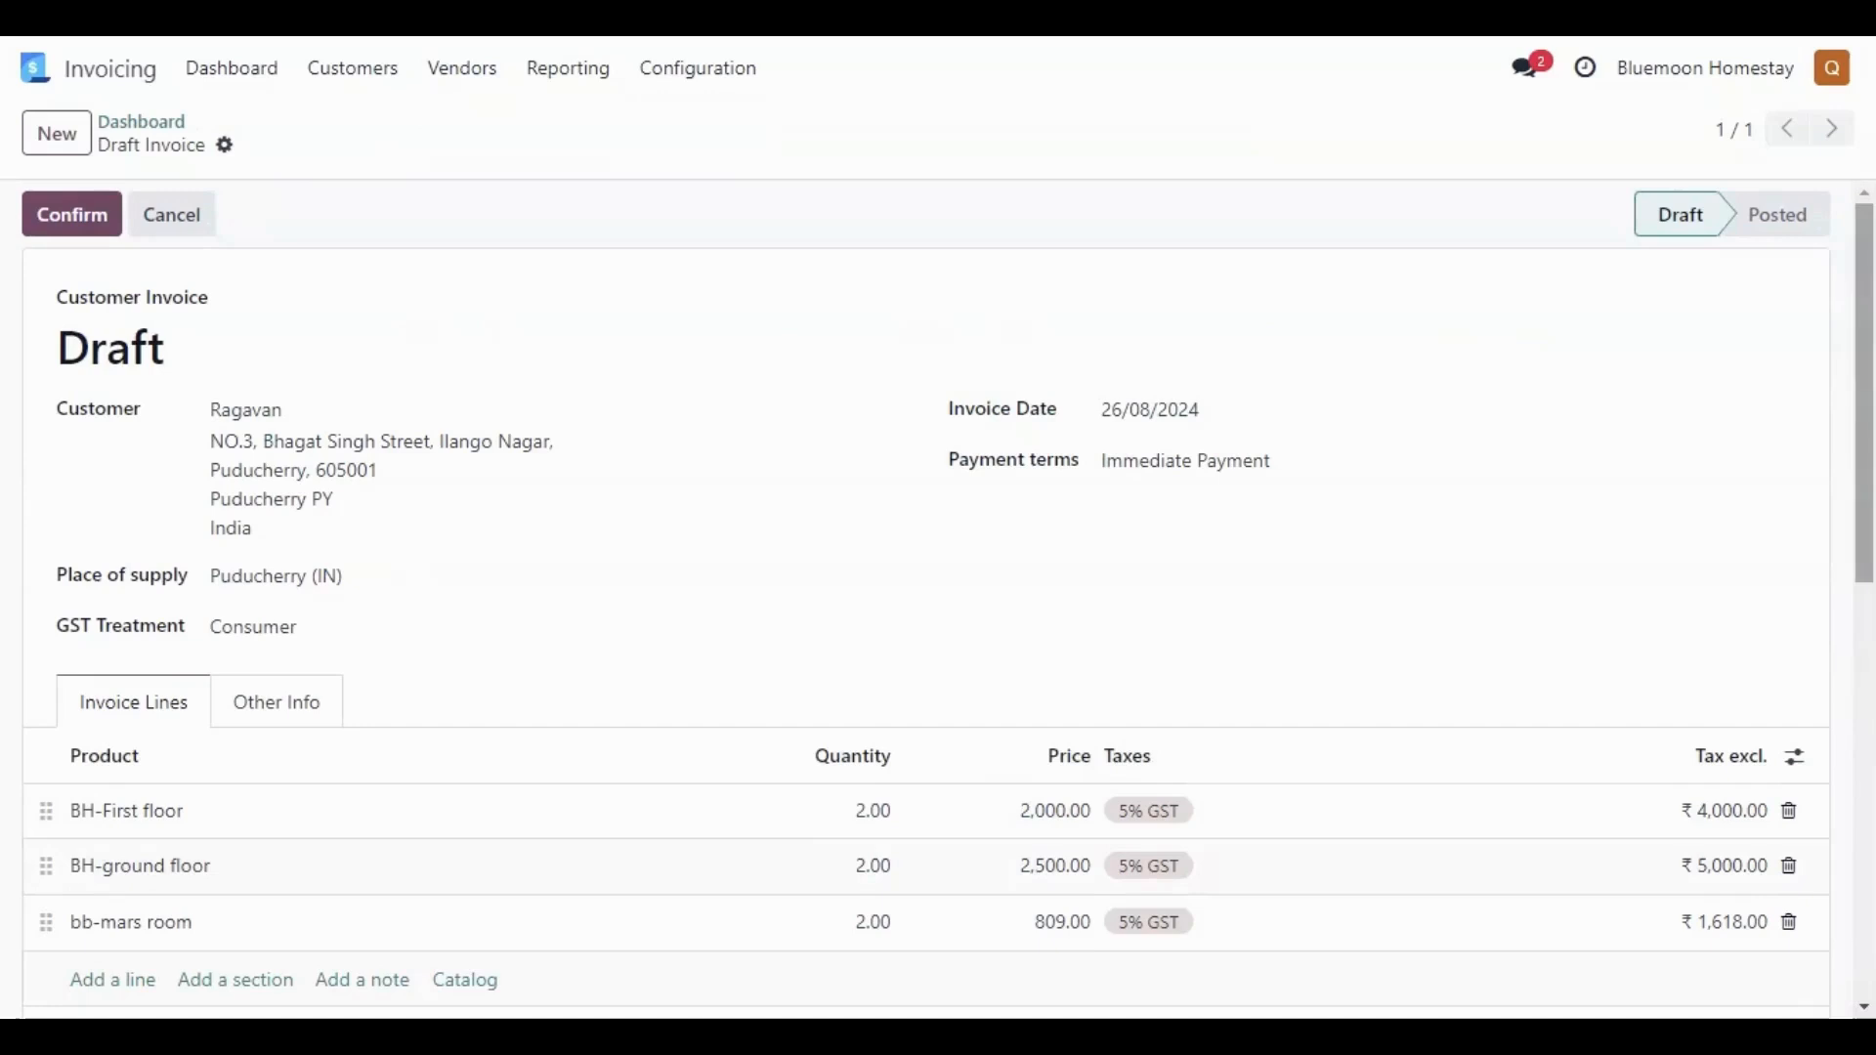
- Check the draft invoice's lines, taxes and total, and confirm the invoice
left_click_drag(1868, 547, 1859, 689)
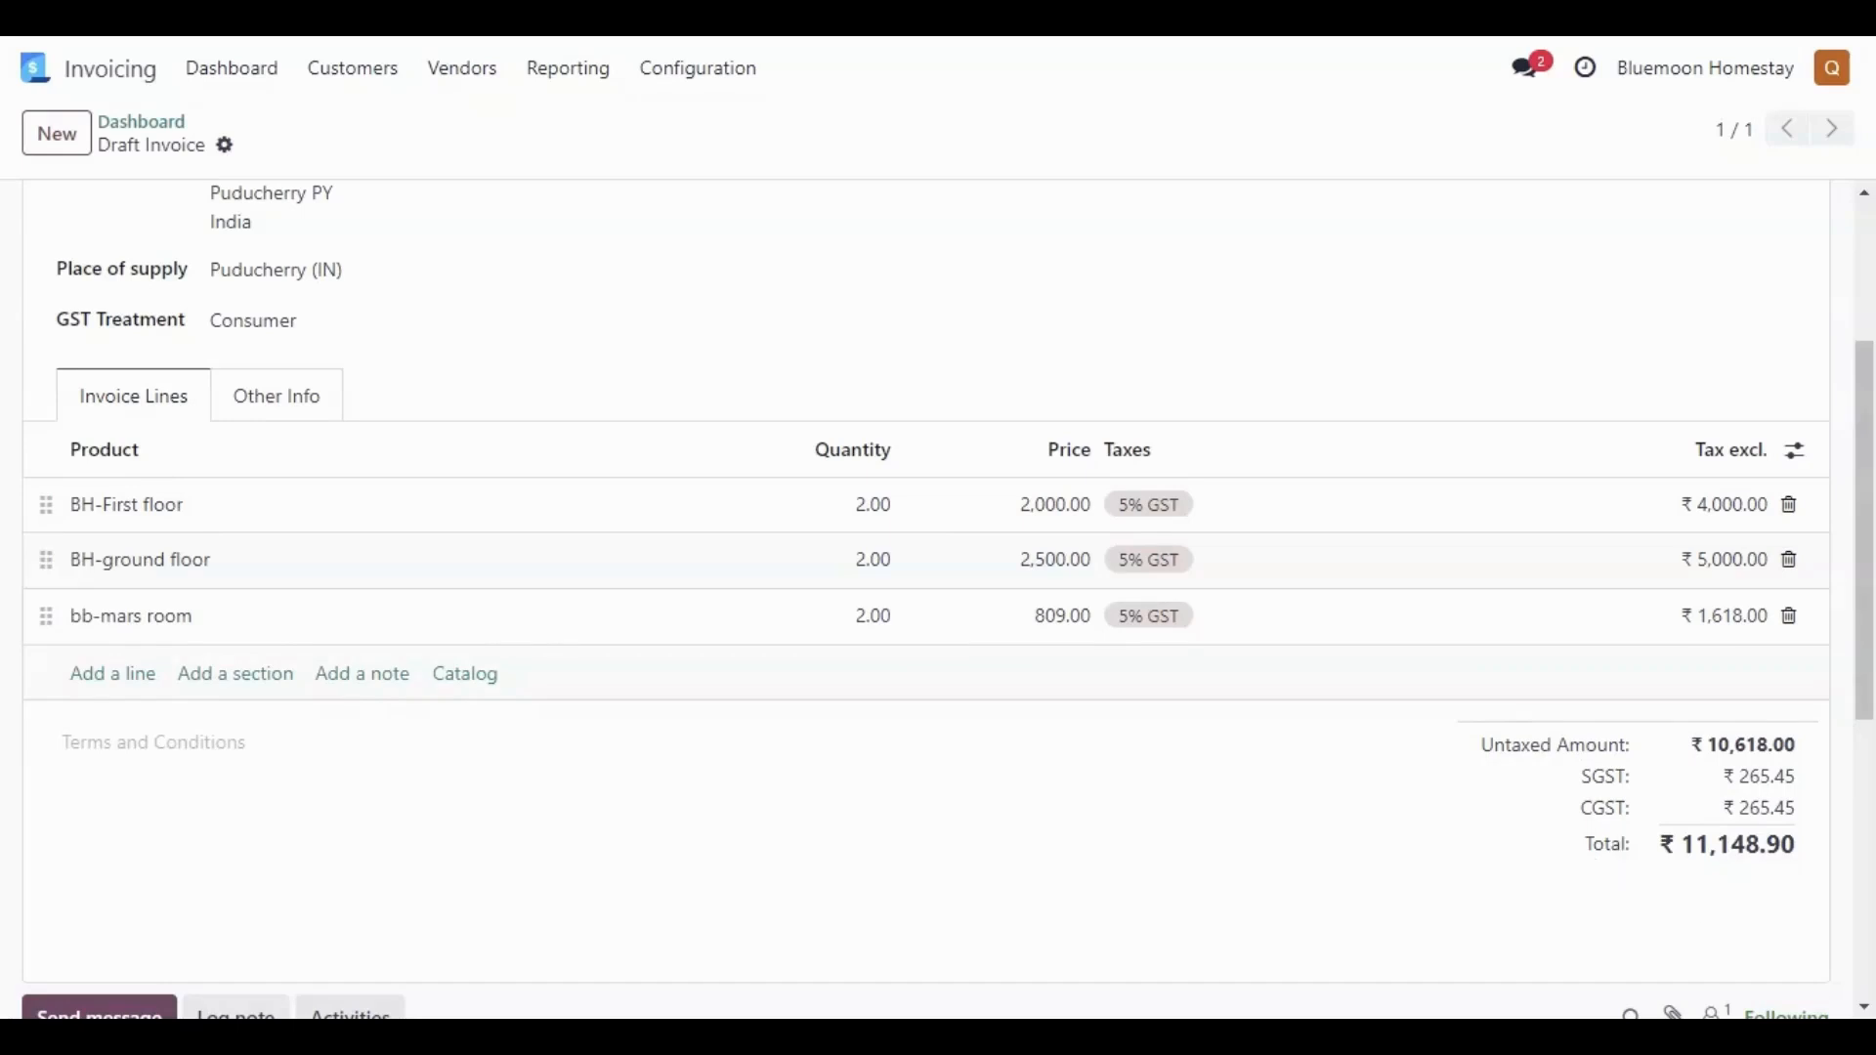
left_click_drag(1868, 705, 1868, 567)
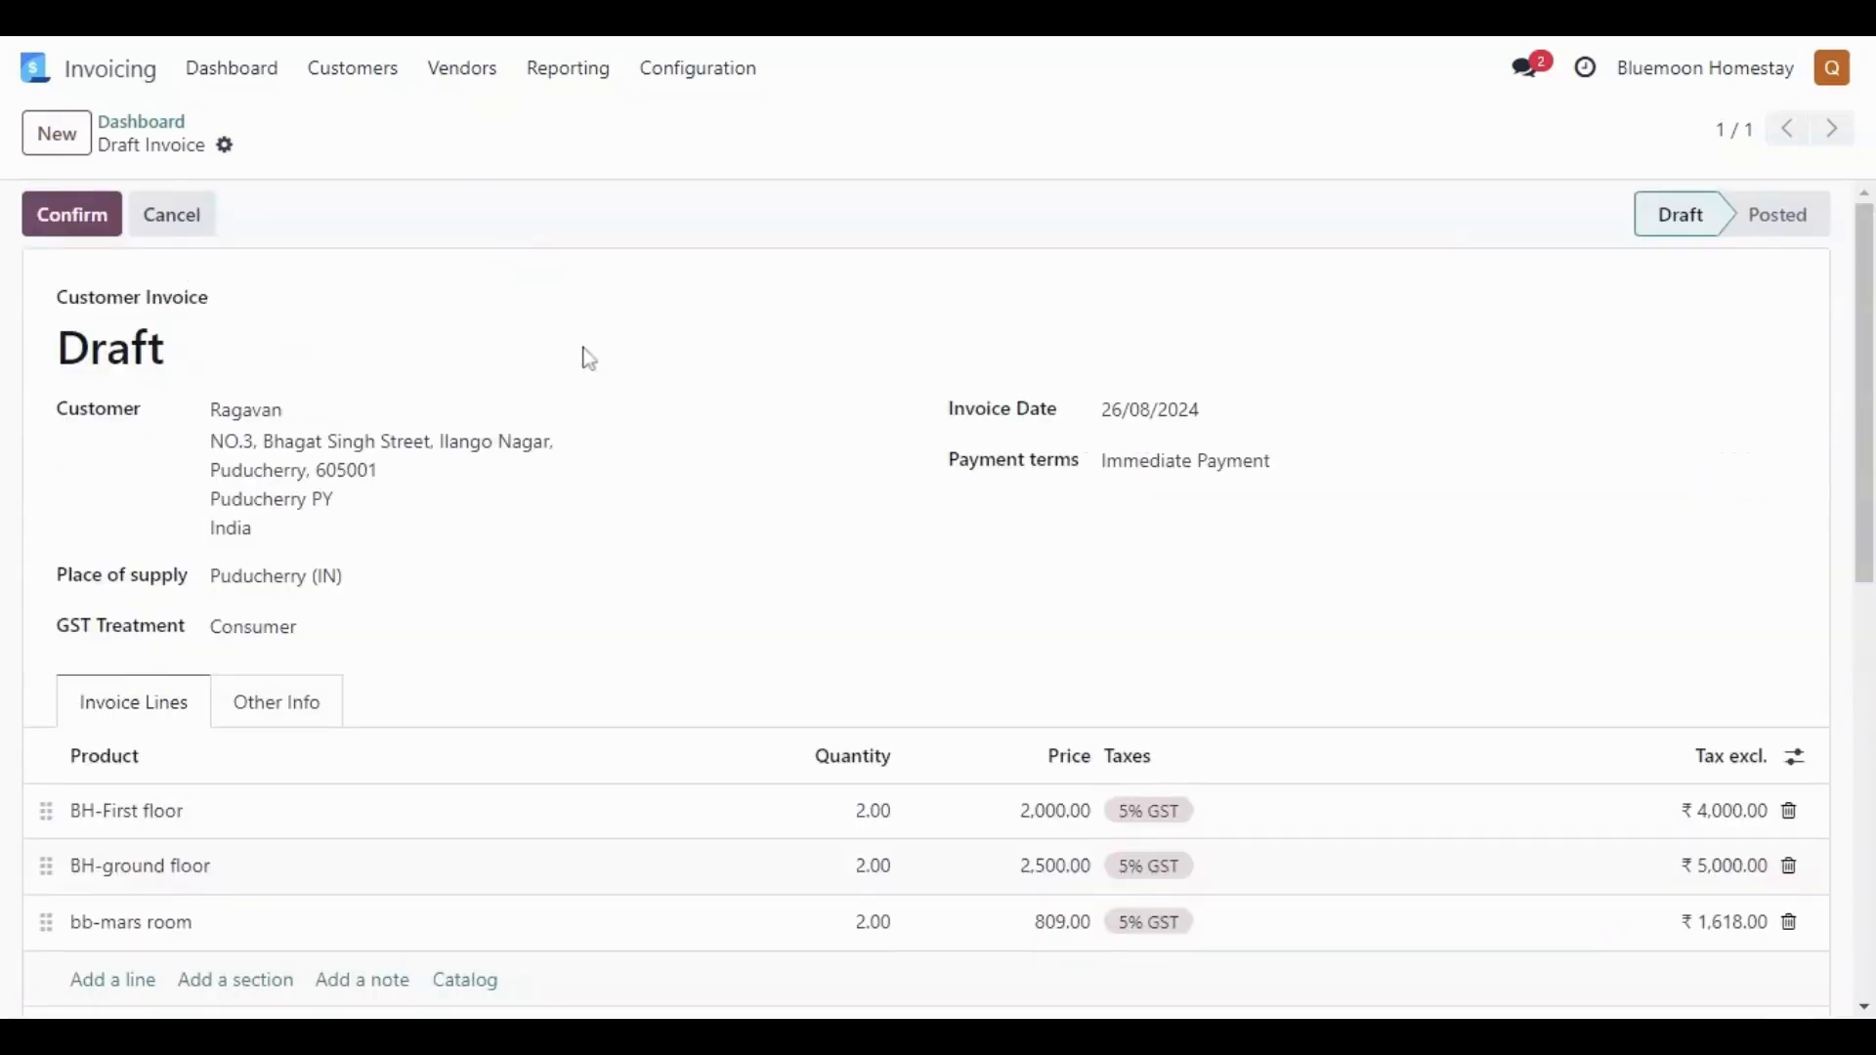
left_click(95, 221)
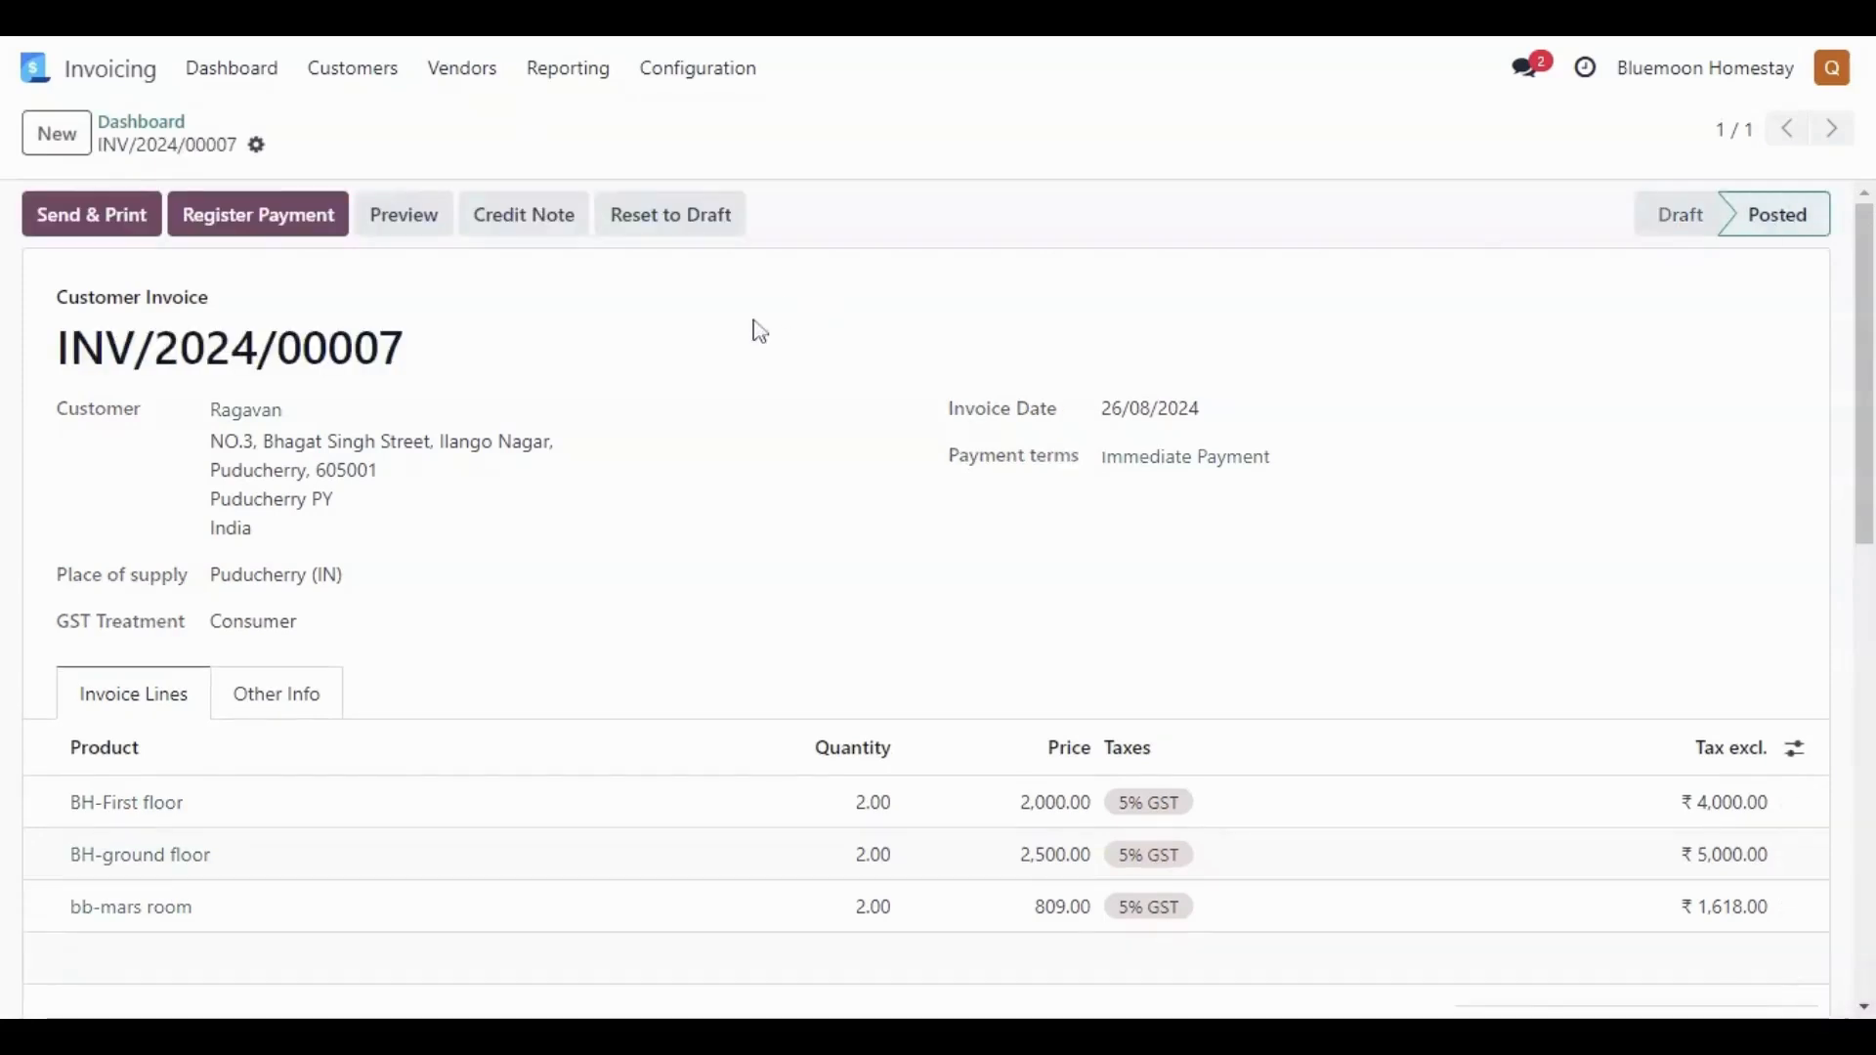
- Register a payment for the posted invoice through the Bank journal
left_click(293, 223)
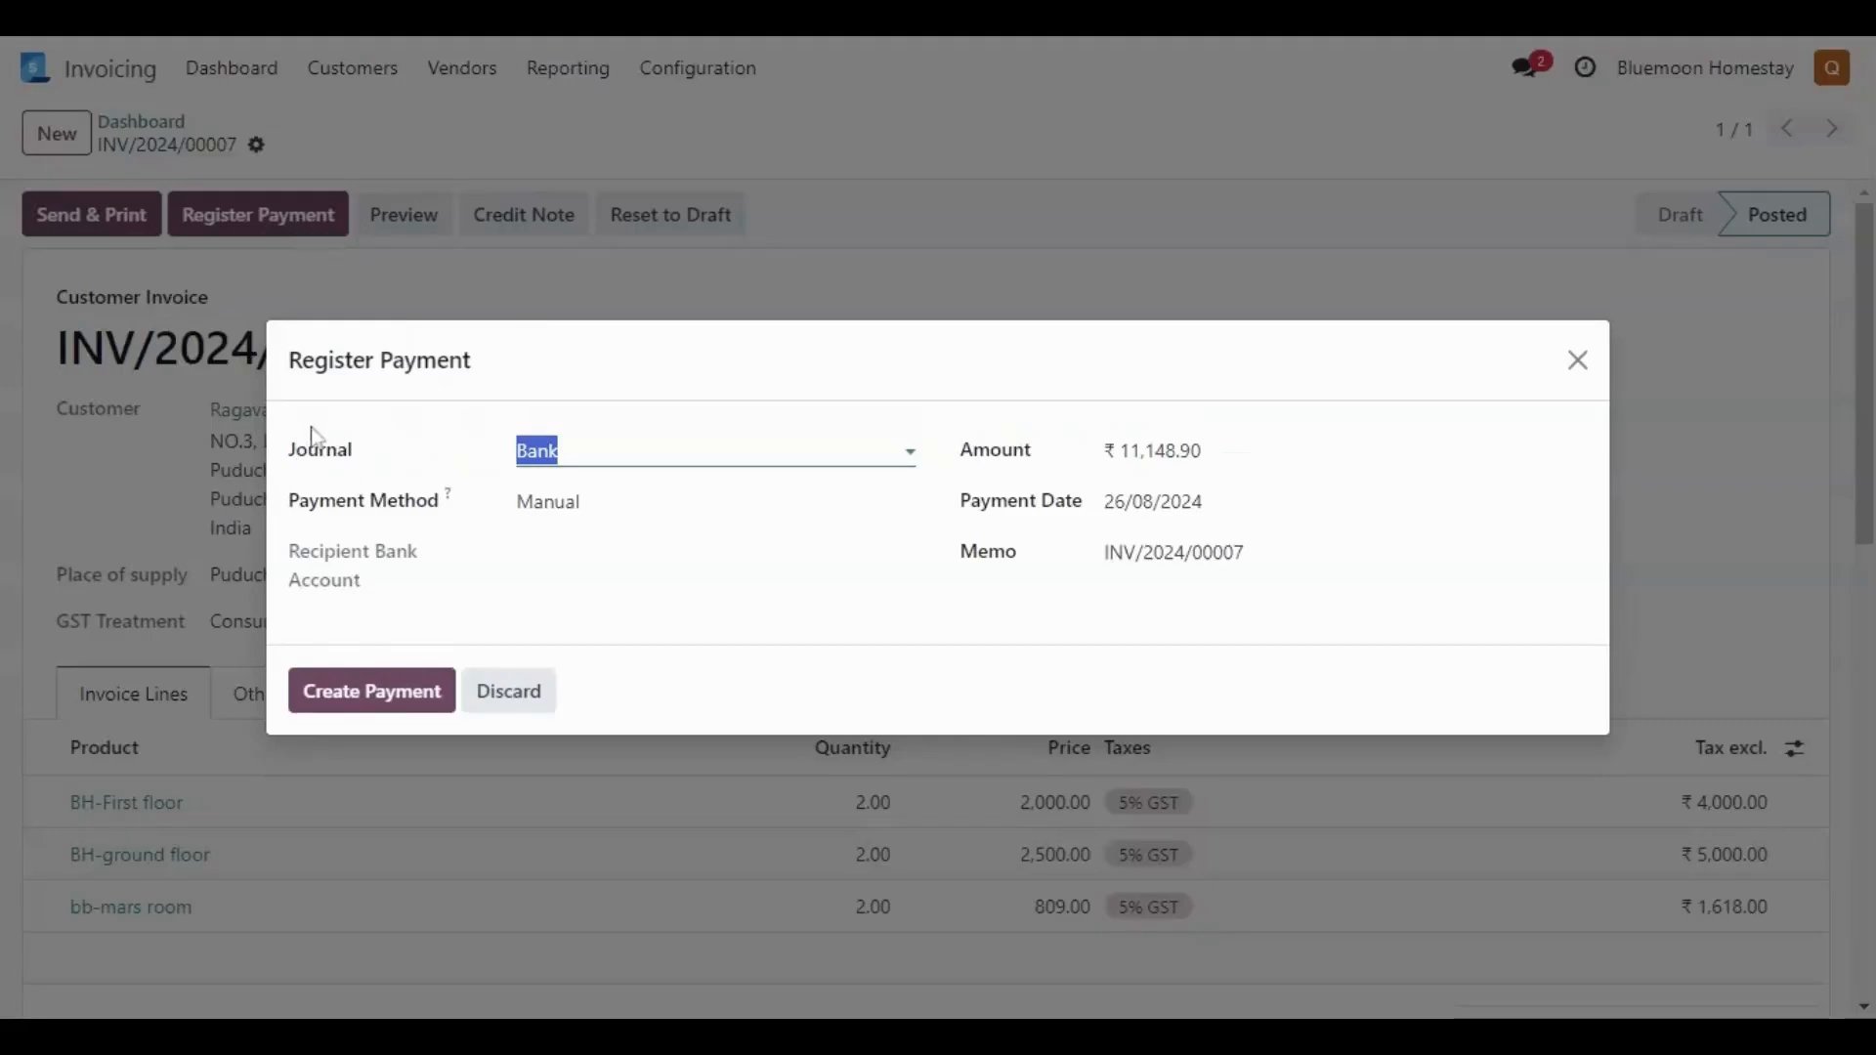
left_click(539, 450)
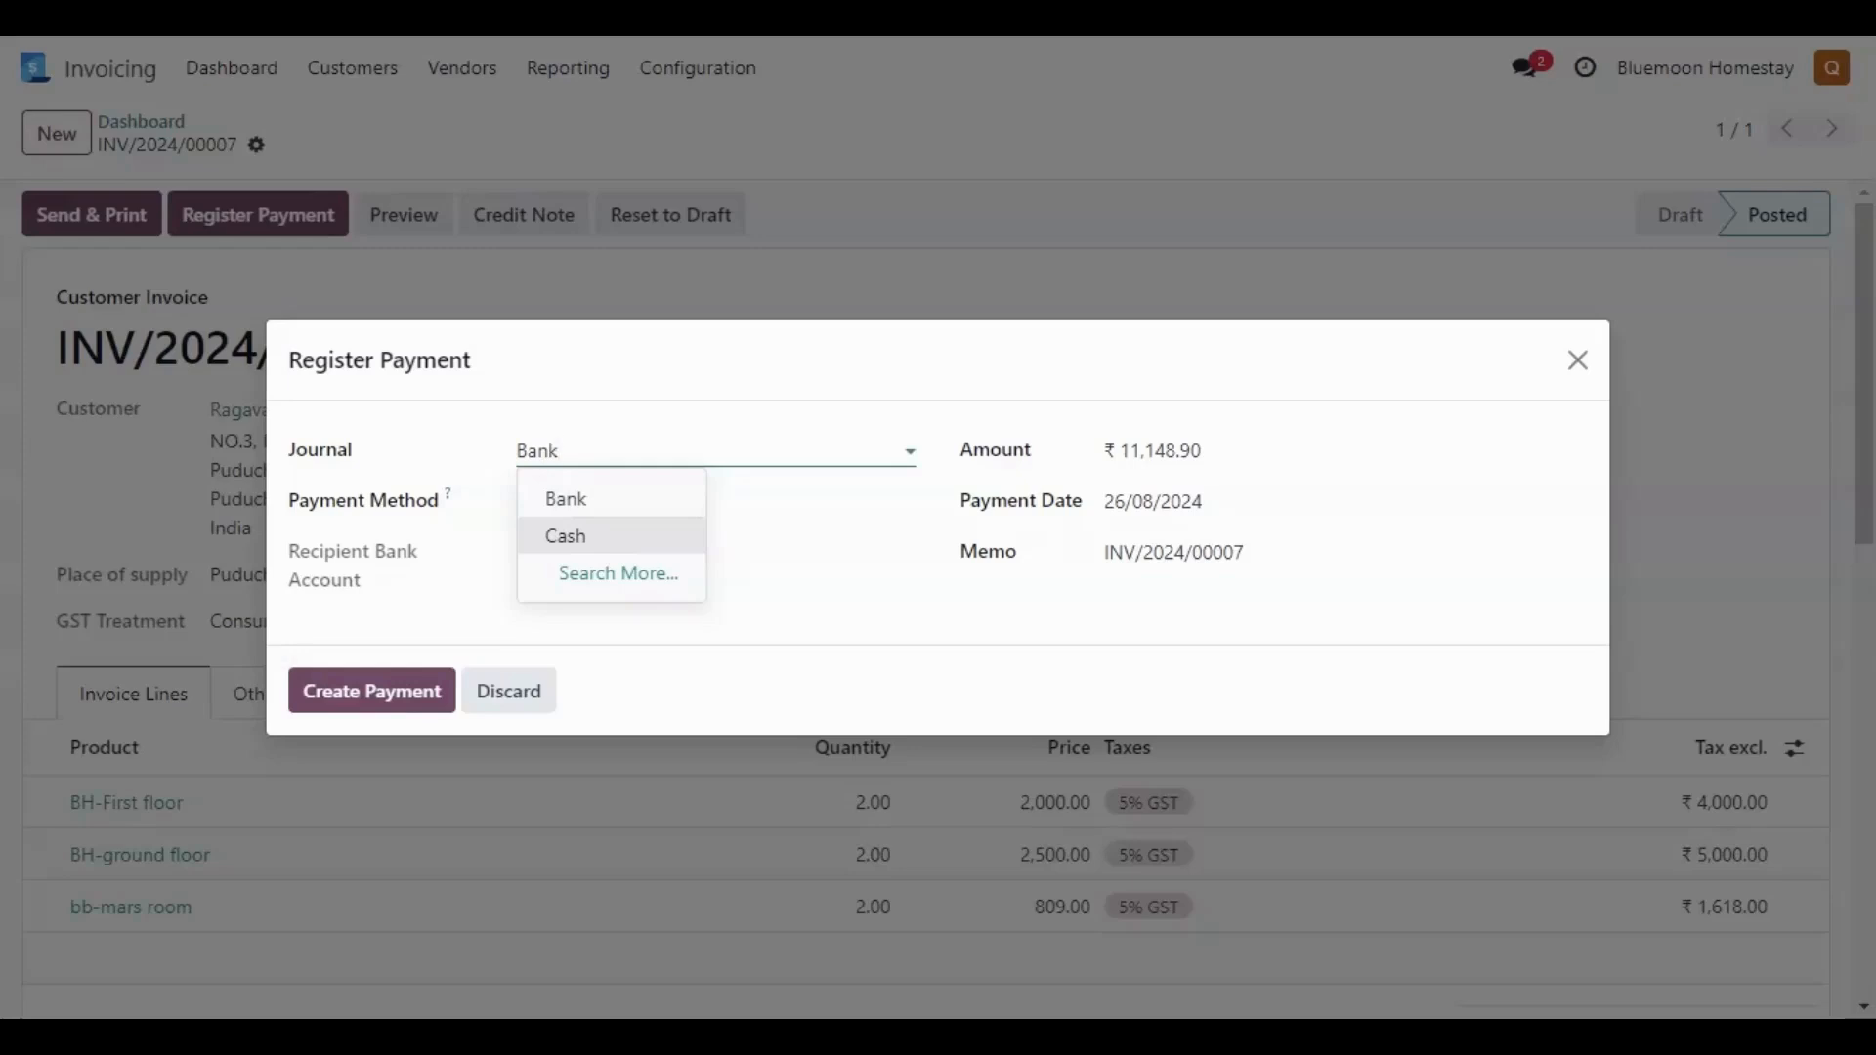
left_click(630, 547)
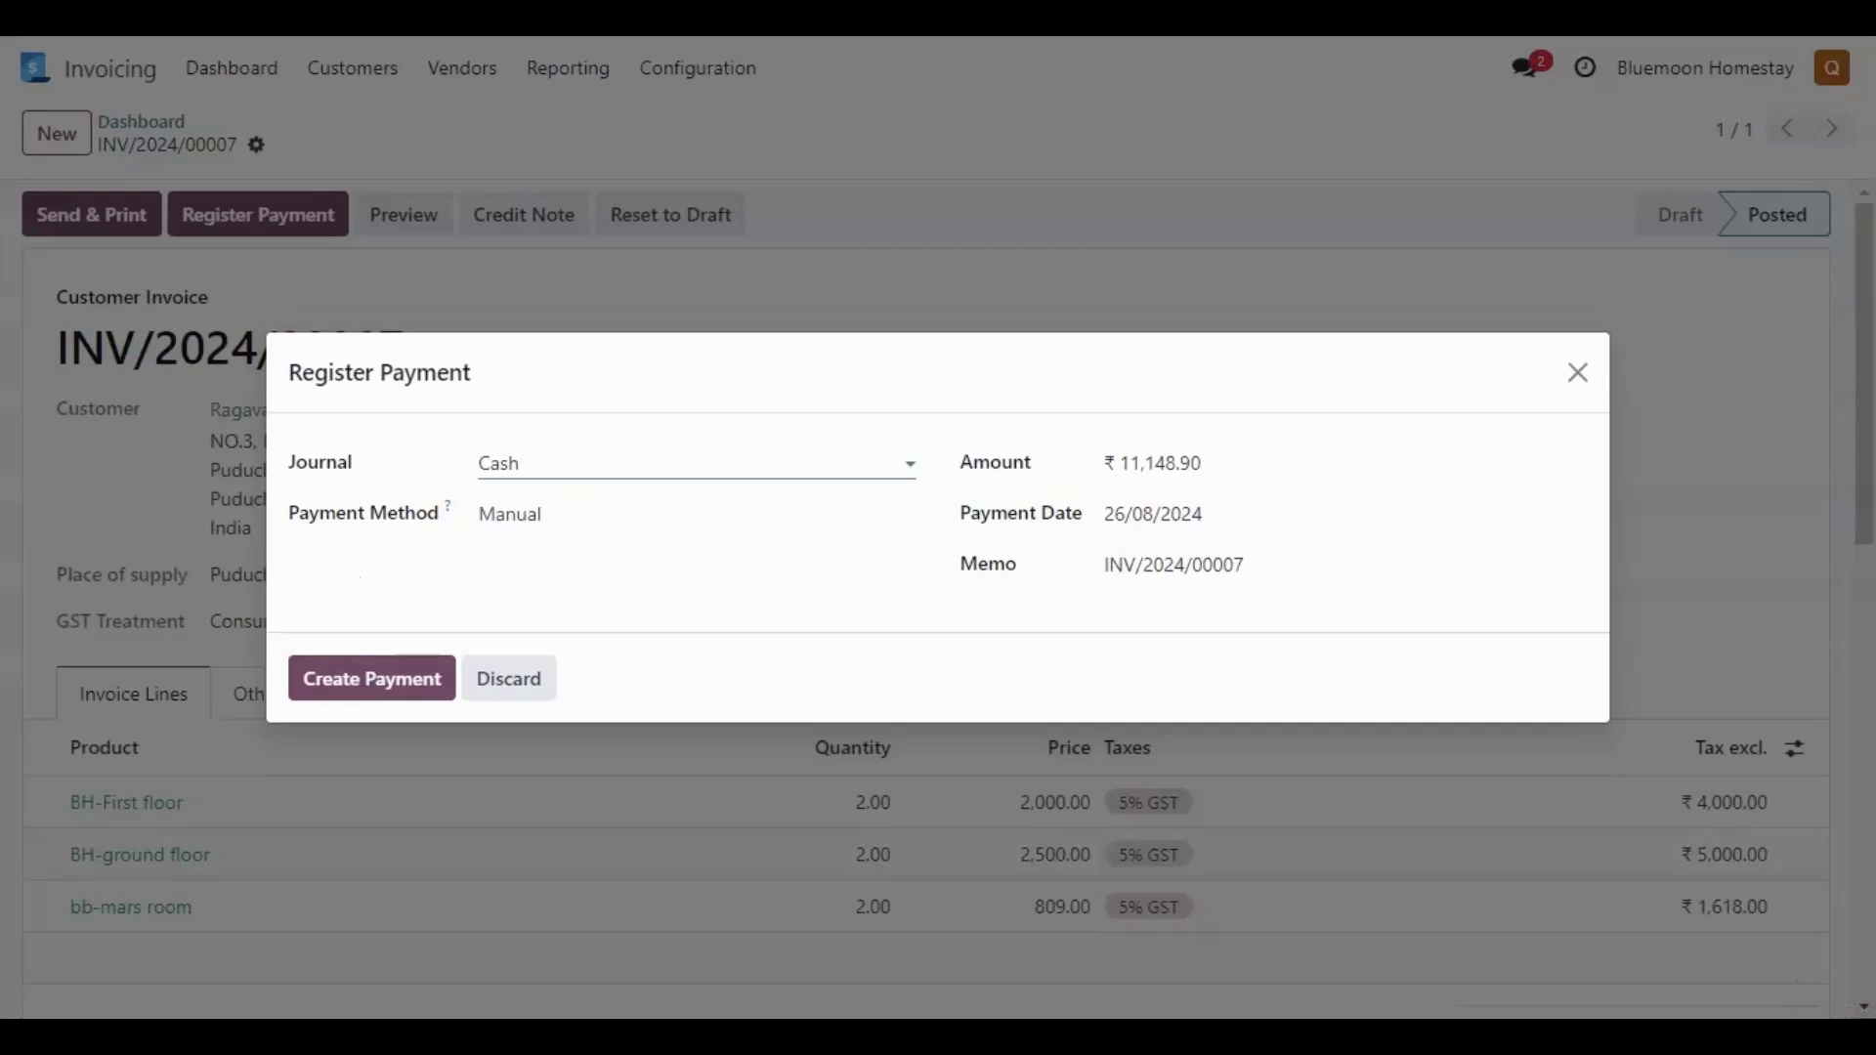
left_click(625, 535)
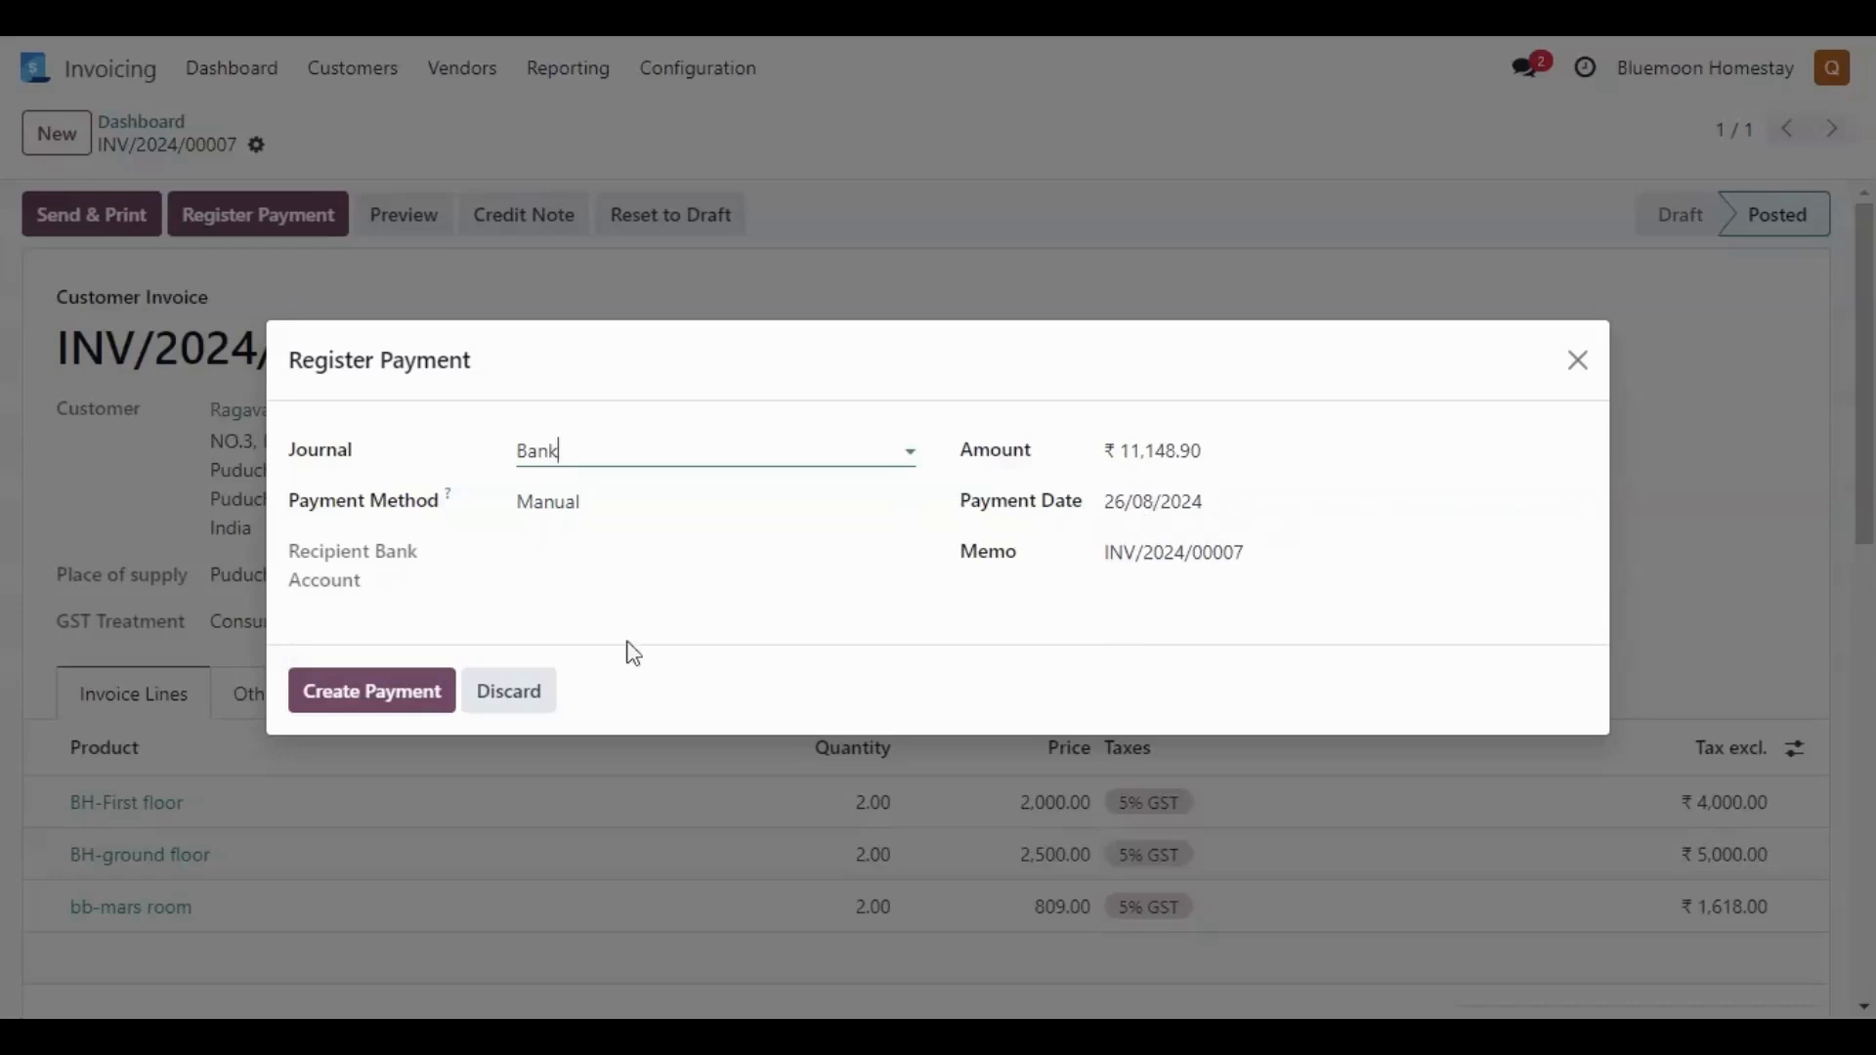
left_click(392, 695)
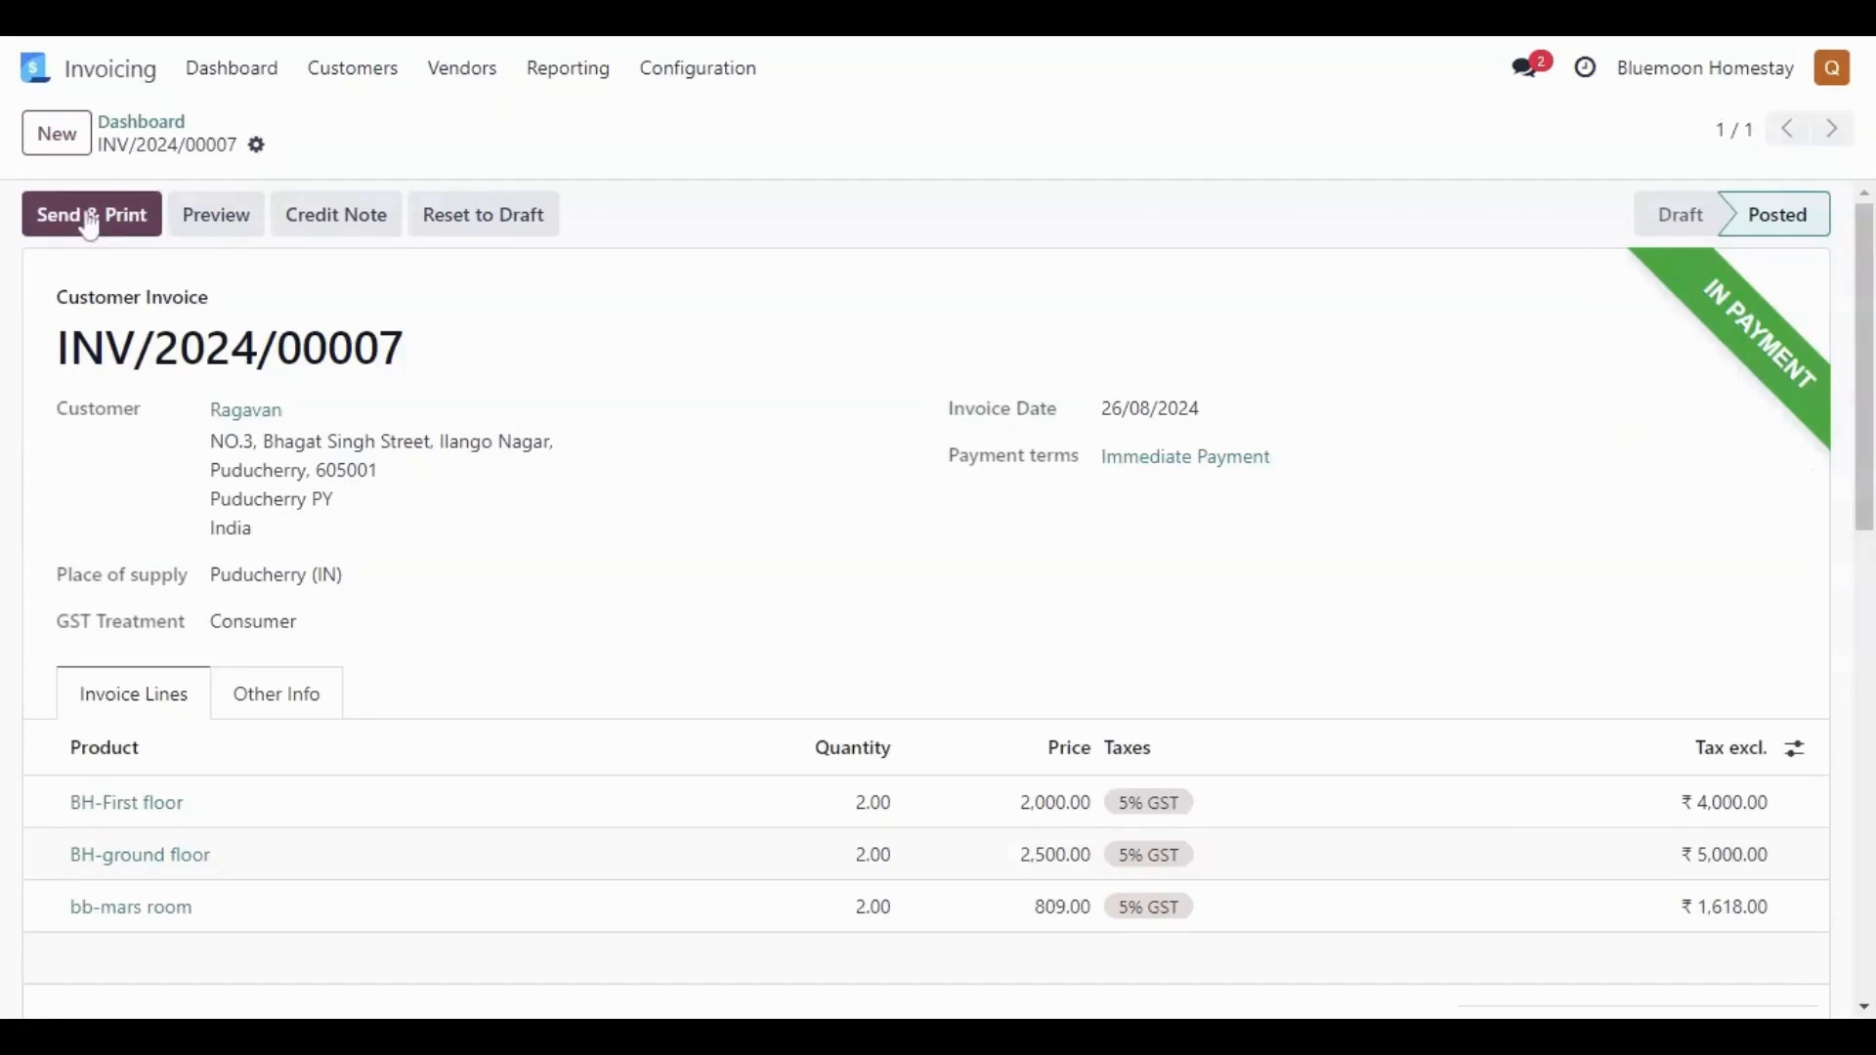
- Preview the paid invoice as shown in the customer portal and return to edit mode
left_click(223, 230)
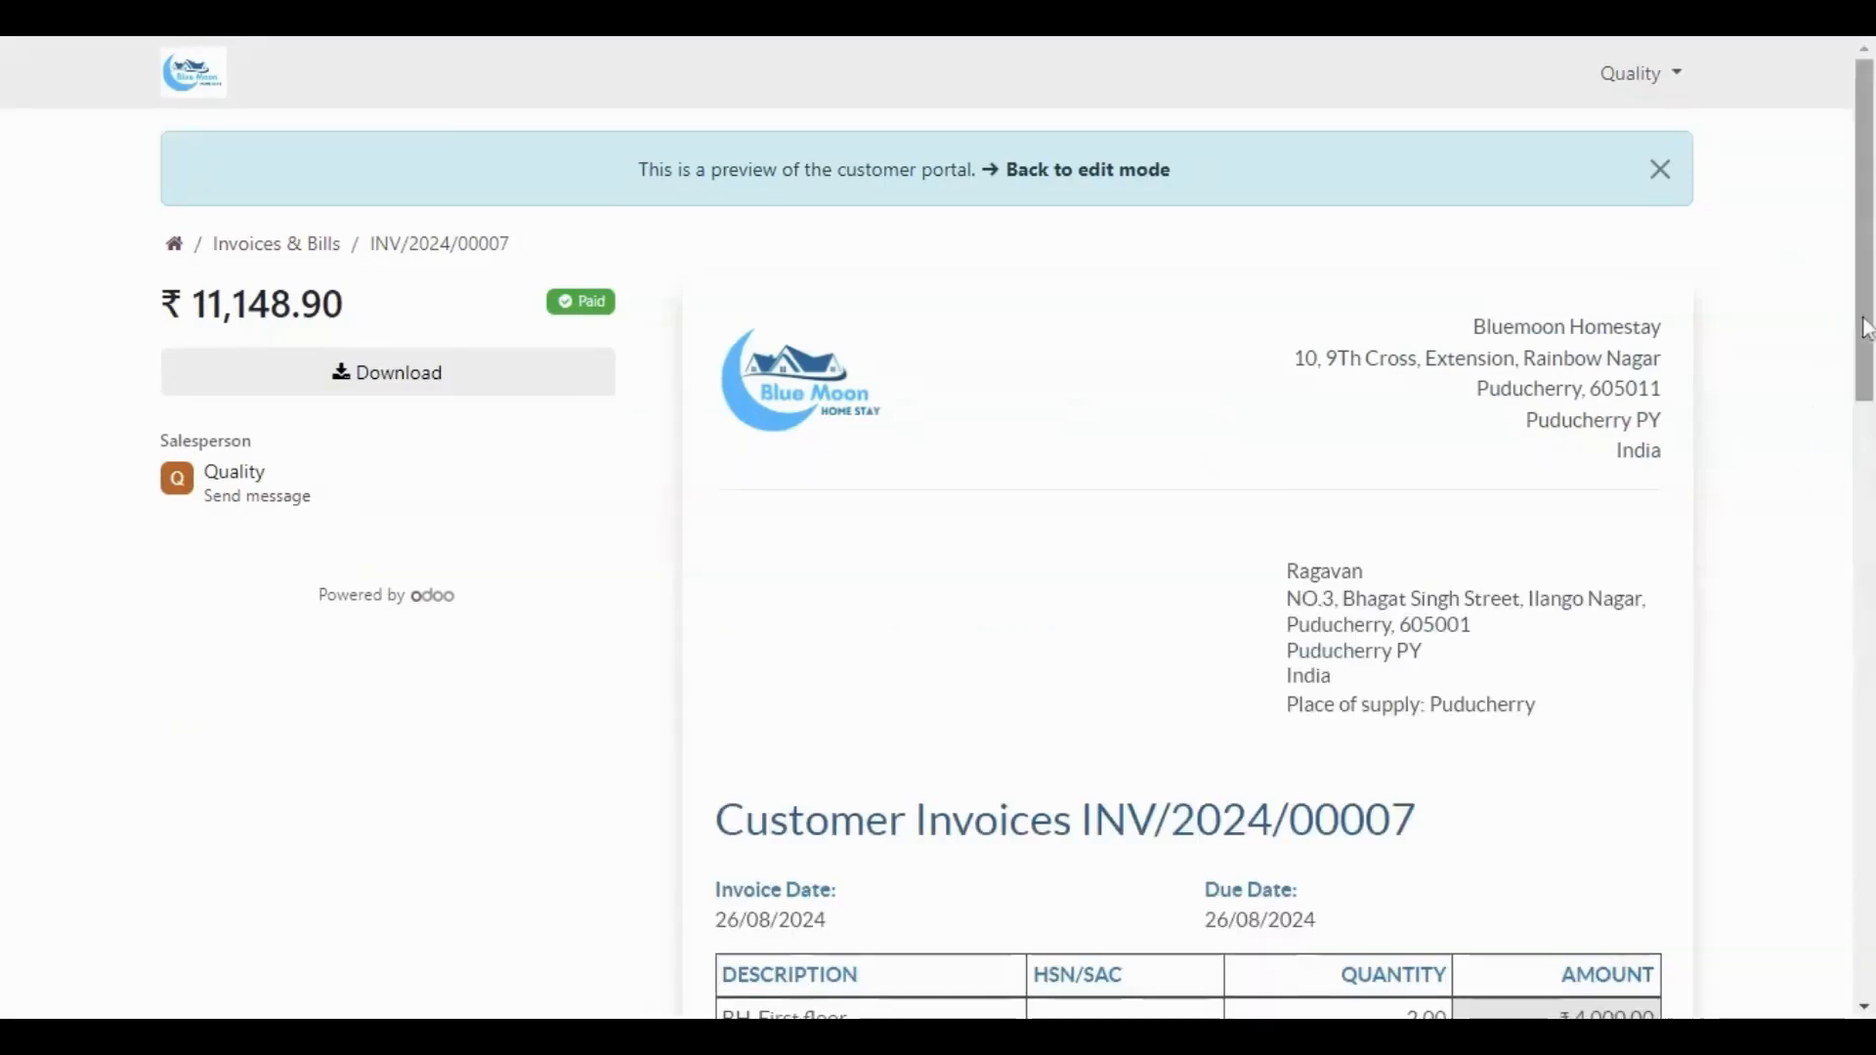
mouse_move(1866, 327)
left_mouse_down()
mouse_move(1856, 775)
mouse_move(1868, 314)
left_mouse_up()
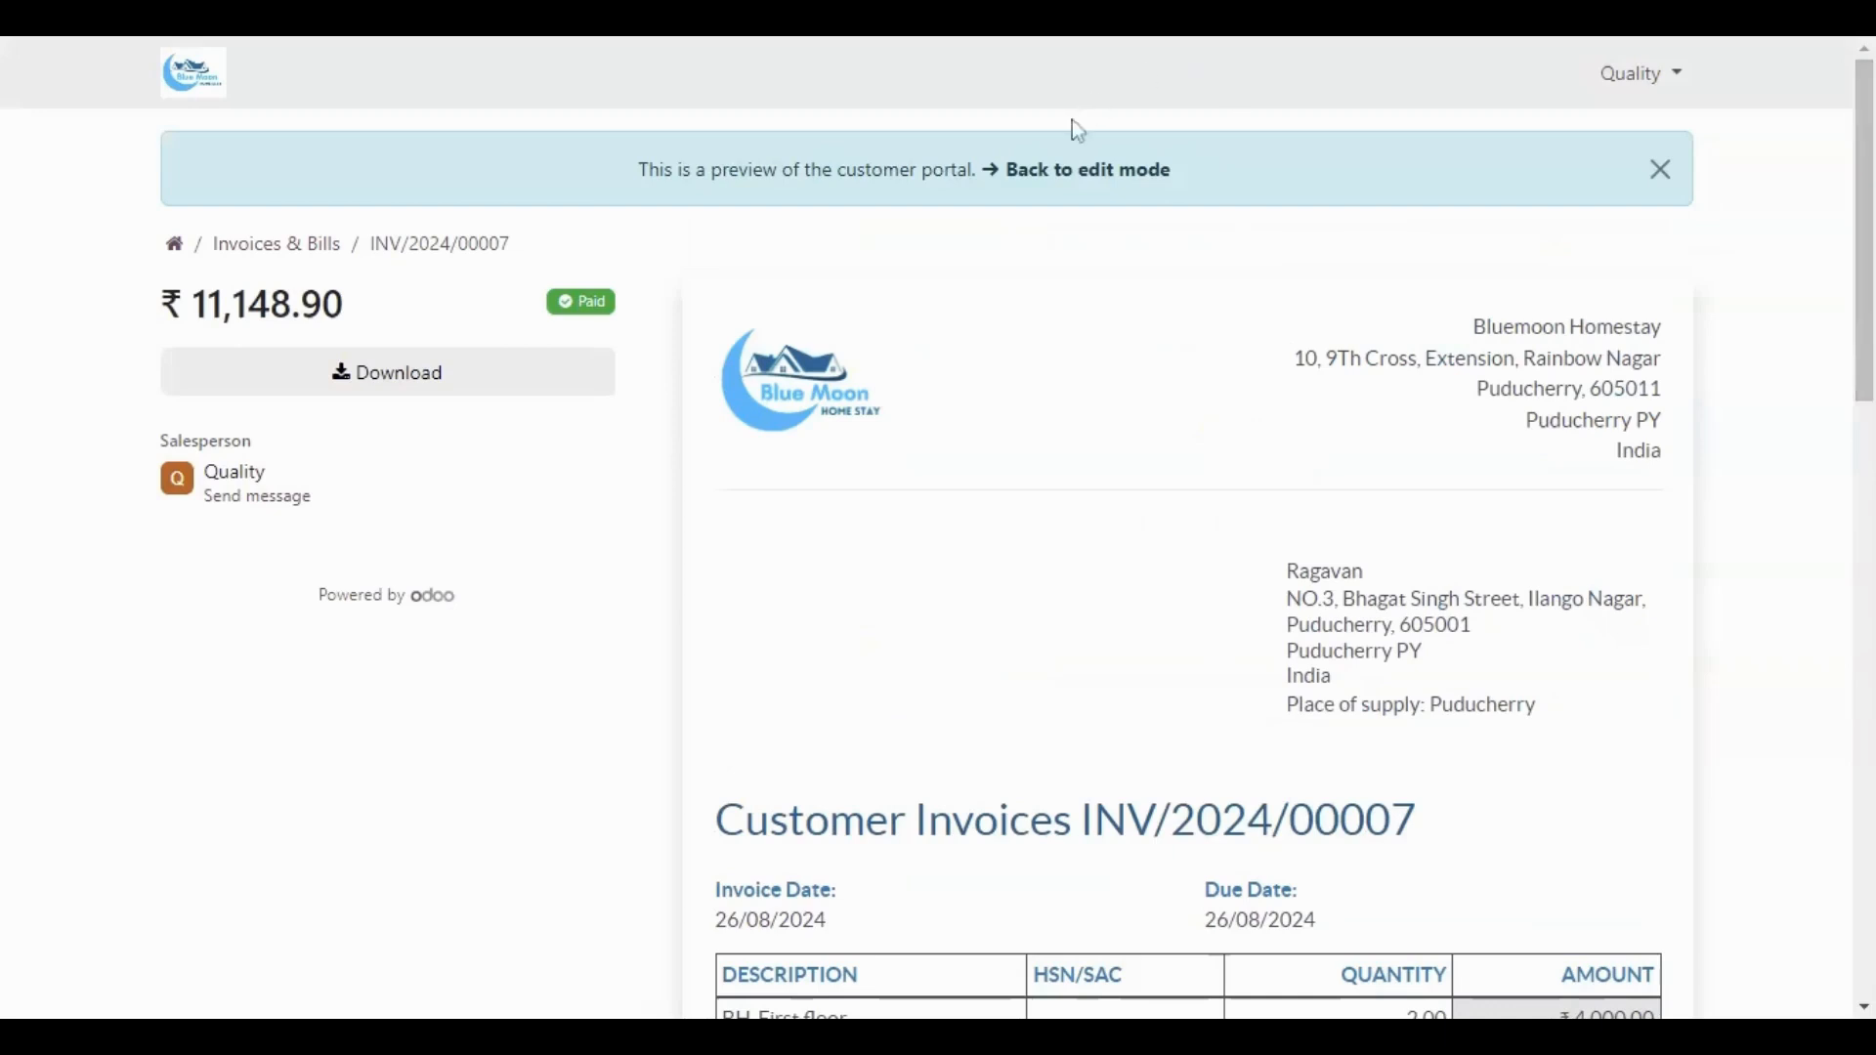
left_click(1084, 180)
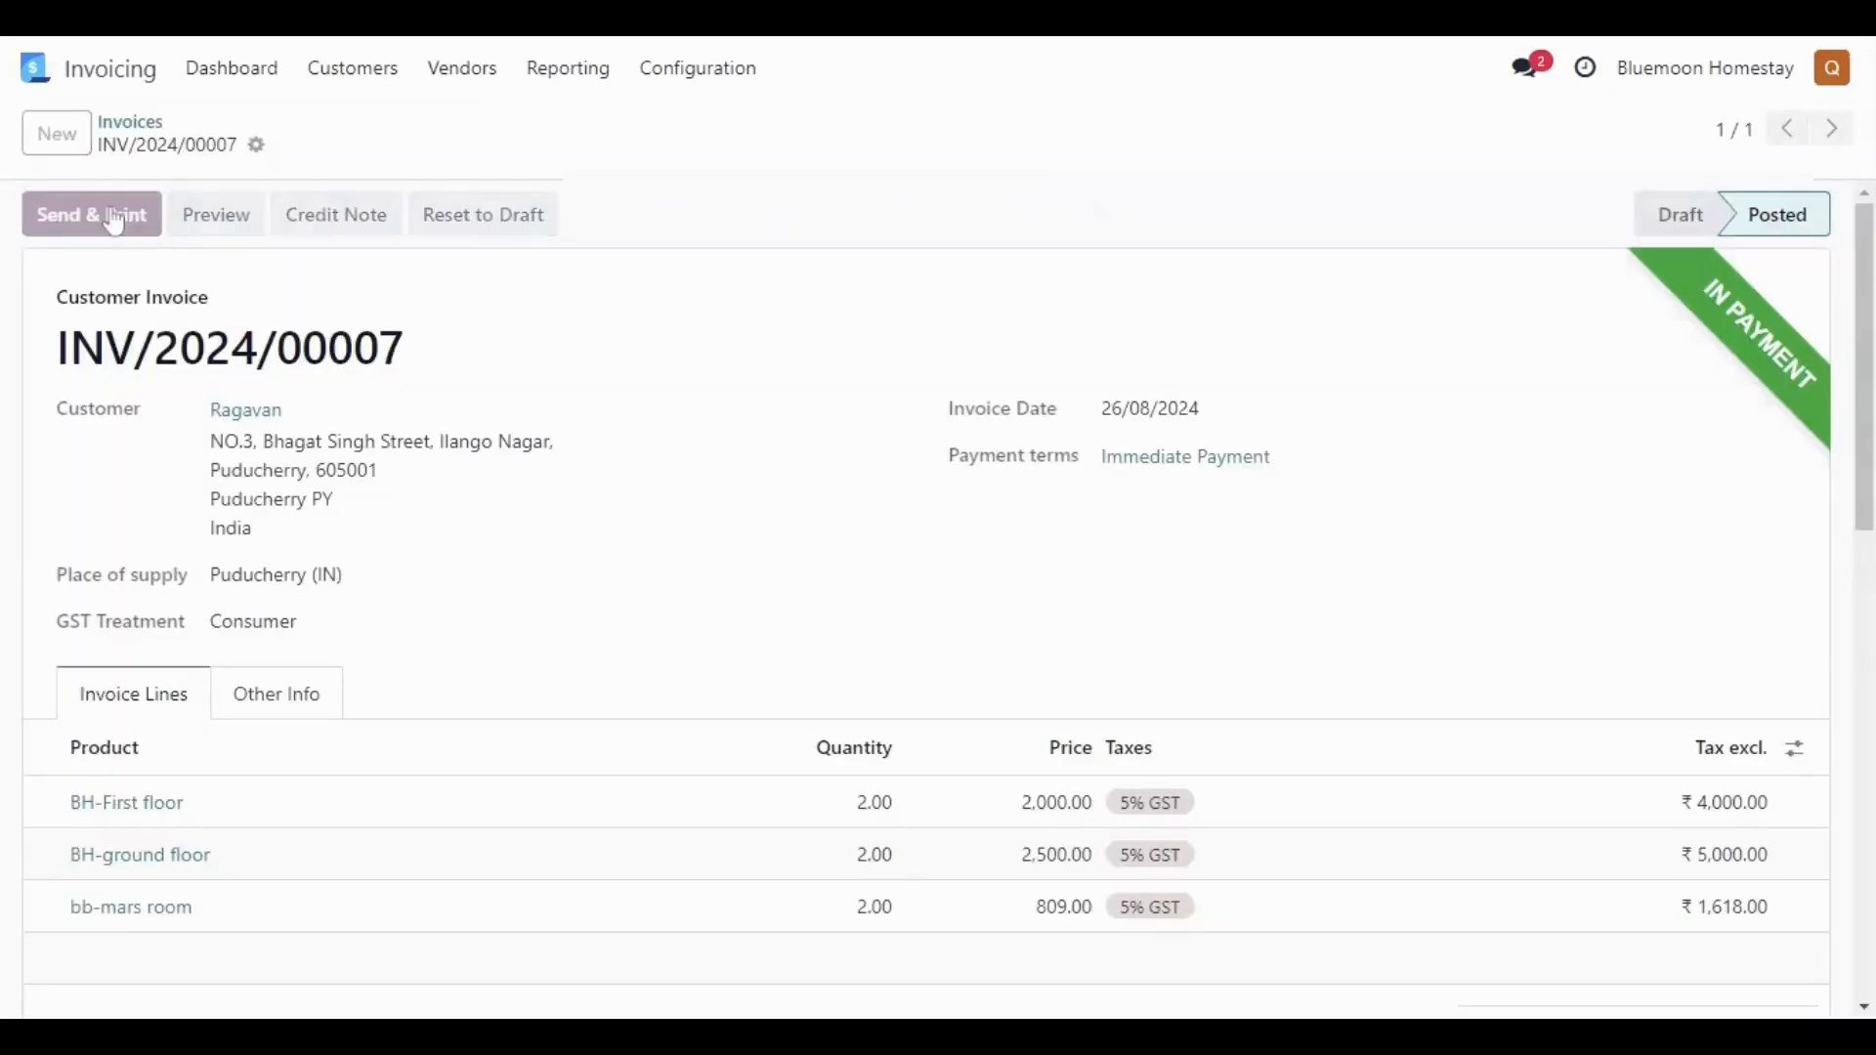
- Open the Send & Print options for the invoice
left_click(112, 219)
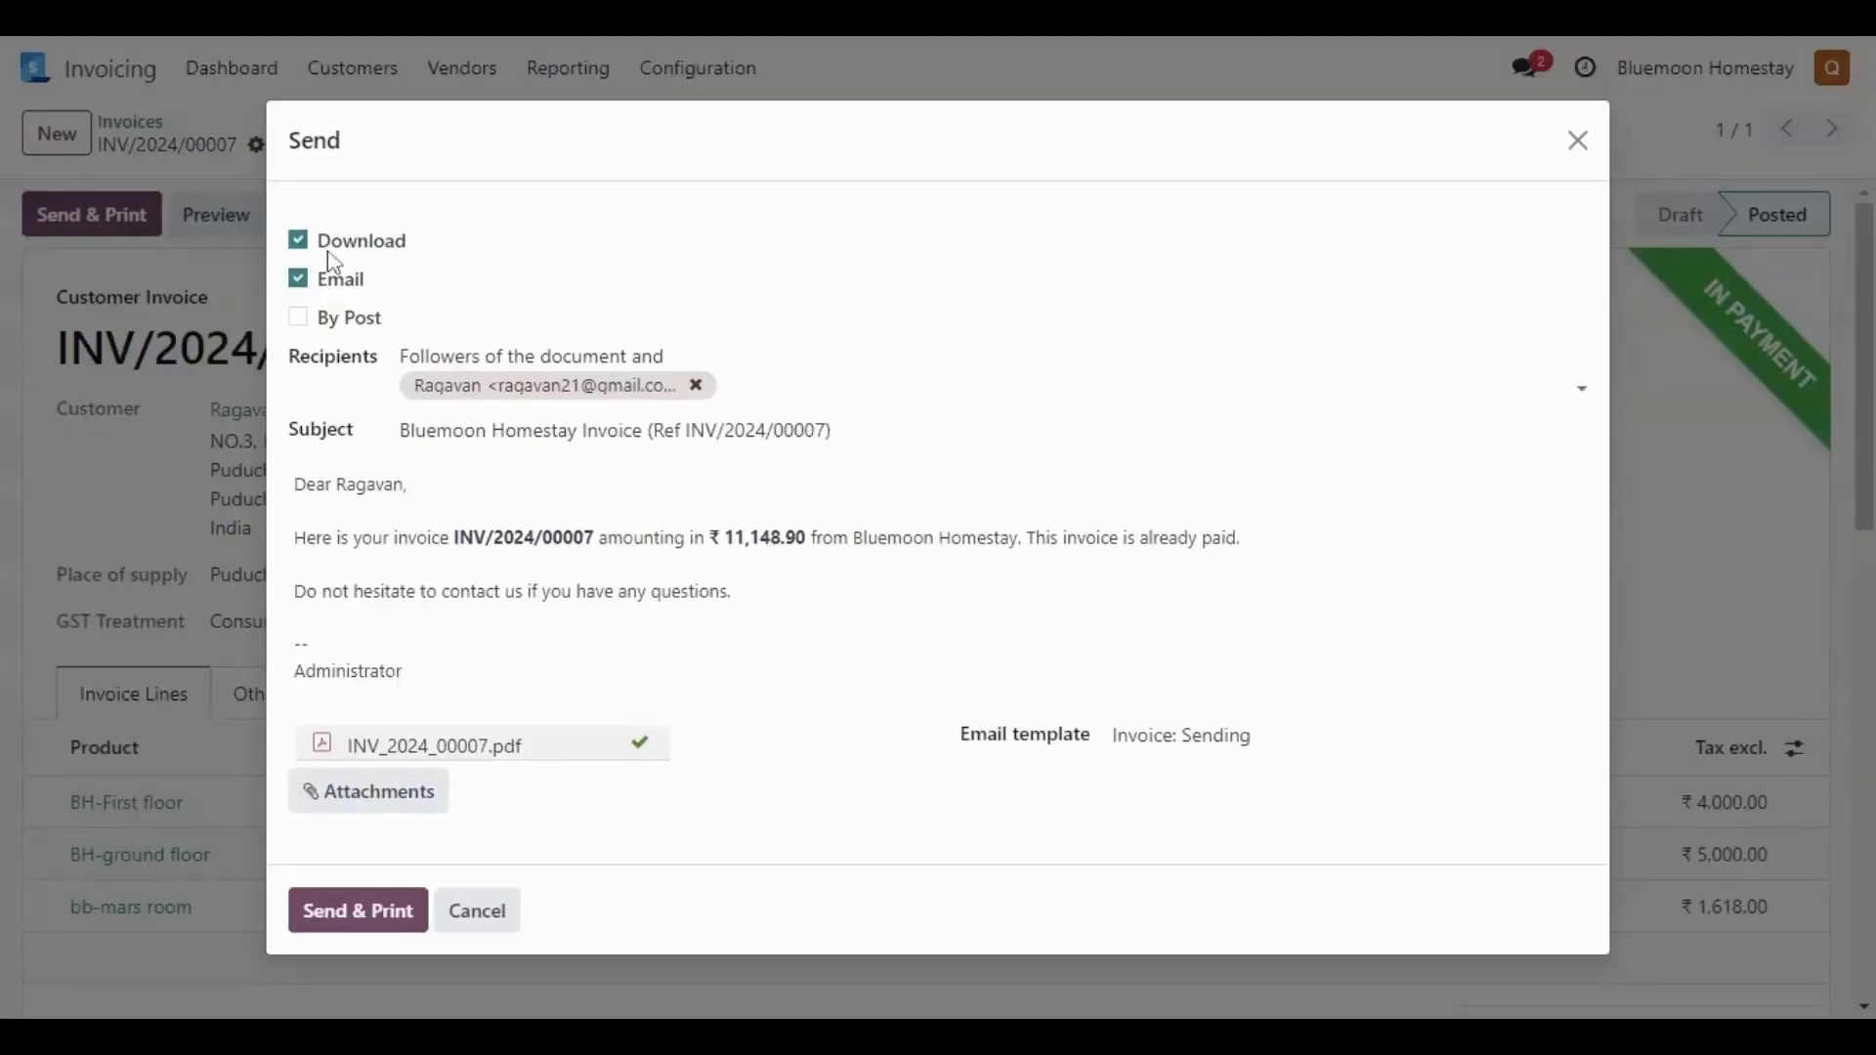